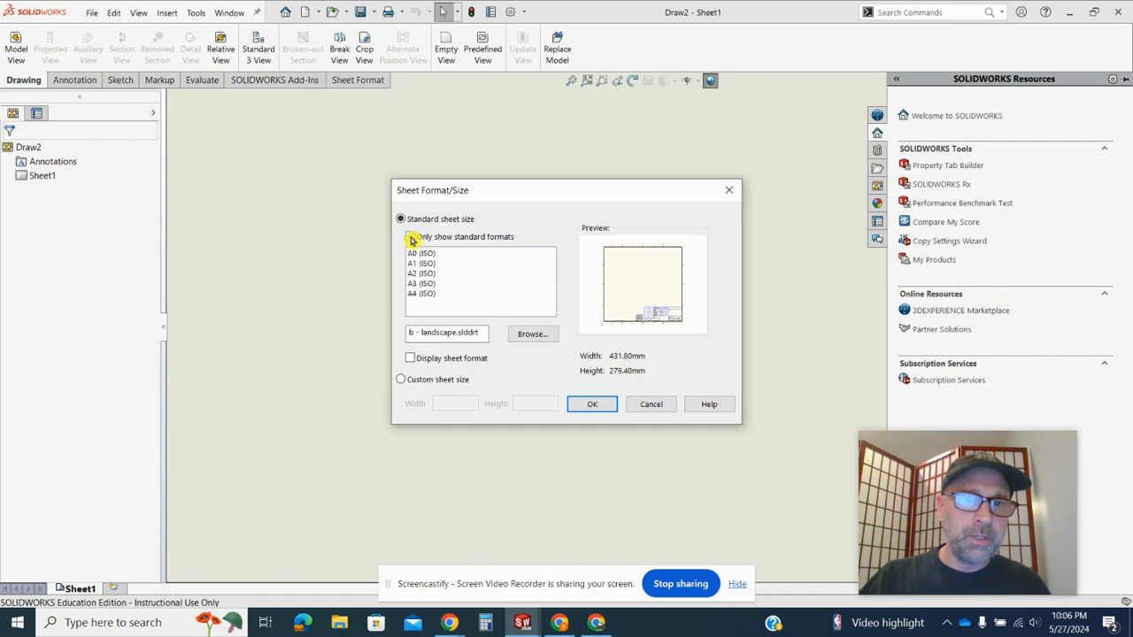
- List all sheet formats and create the drawing sheet at B (ANSI) Landscape size without a displayed sheet format
left_click(411, 237)
left_click(454, 273)
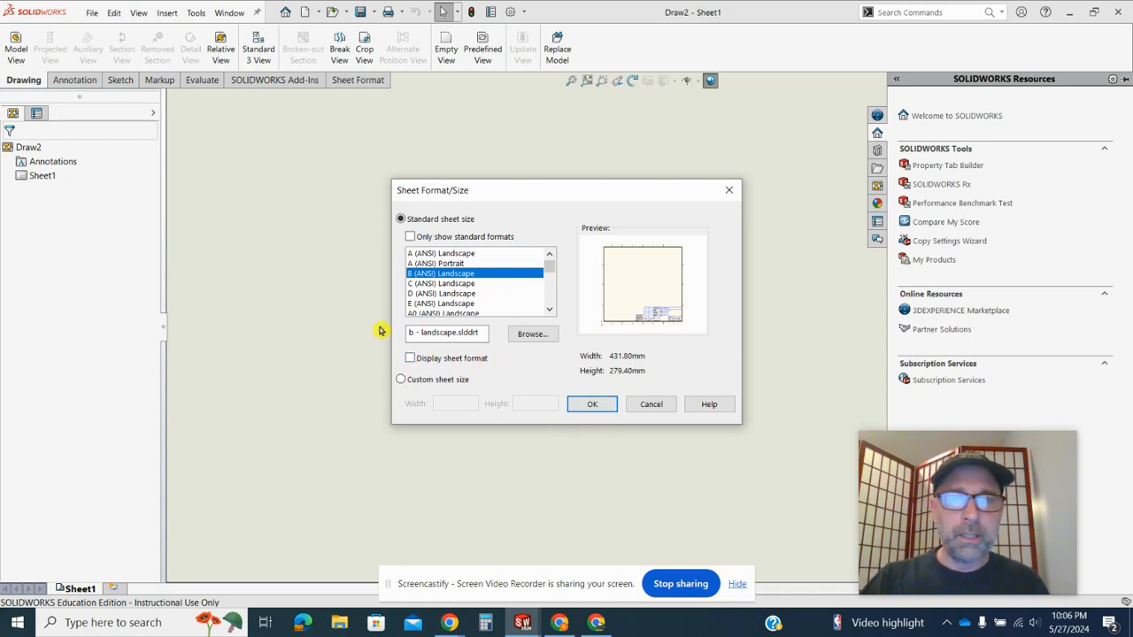
left_click(589, 403)
- Place the front view of CSWA D-1 on the sheet with a projected view directly below it
left_click(1101, 479)
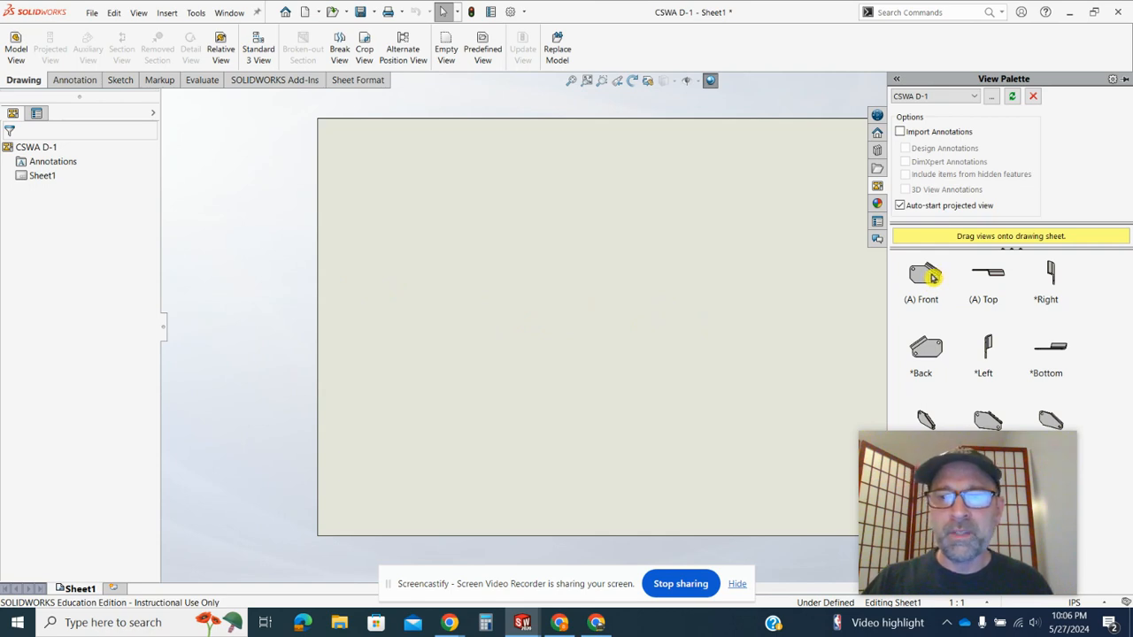
left_click_drag(932, 277, 555, 329)
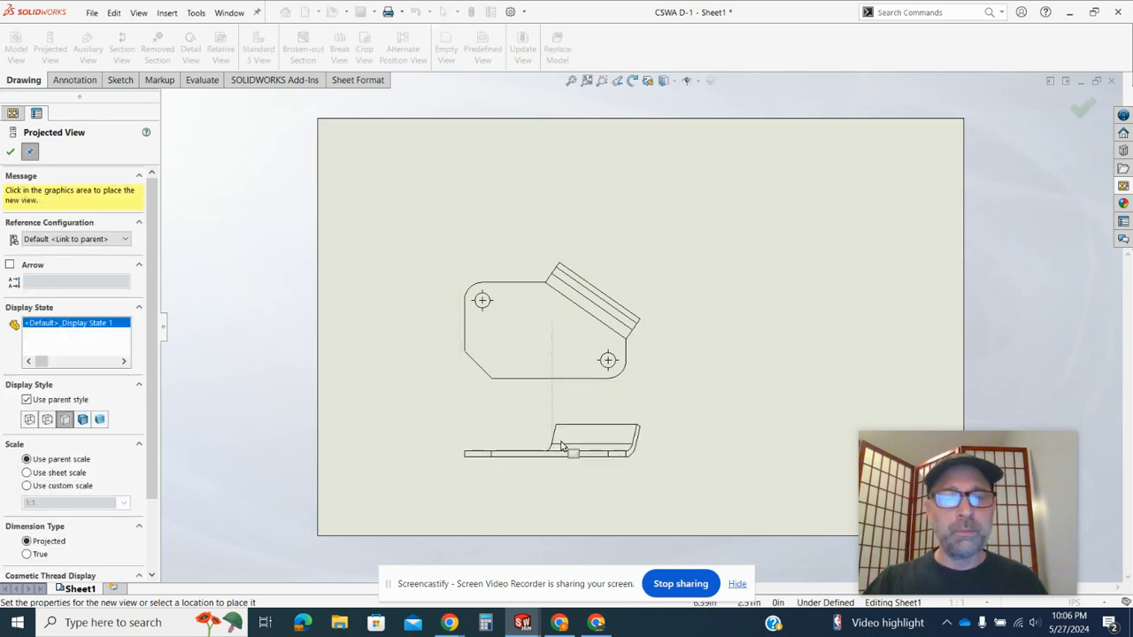
left_click(560, 445)
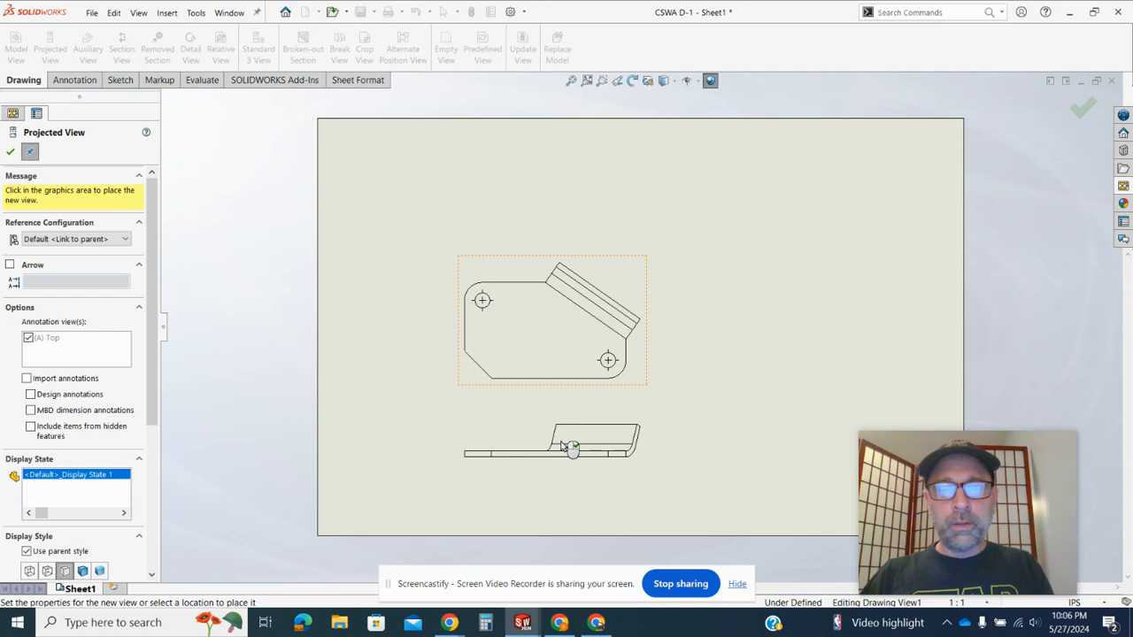
key("Escape")
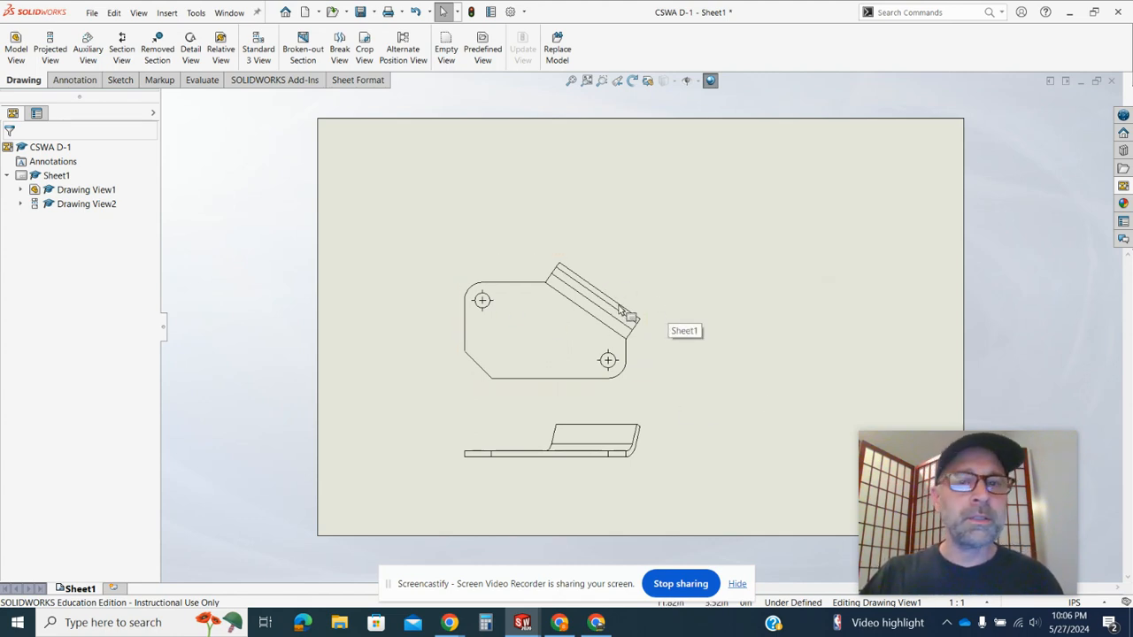
- Create section view A-A with an angled cutting line perpendicular to the flange's outer edge, placing the section to the lower right of the front view
left_click(124, 44)
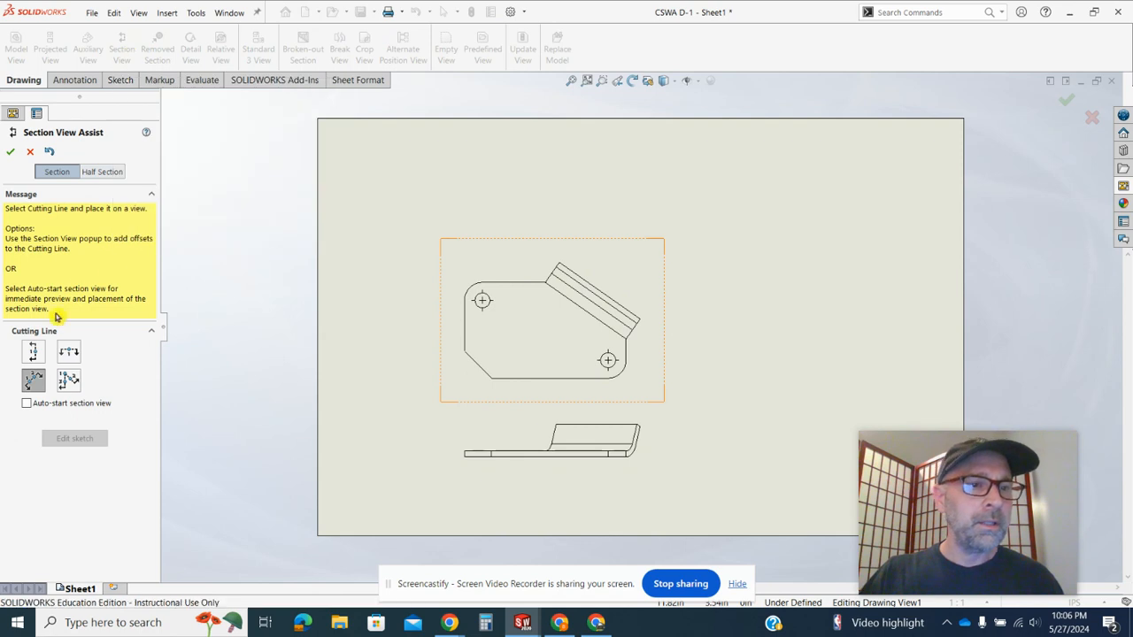
left_click(43, 353)
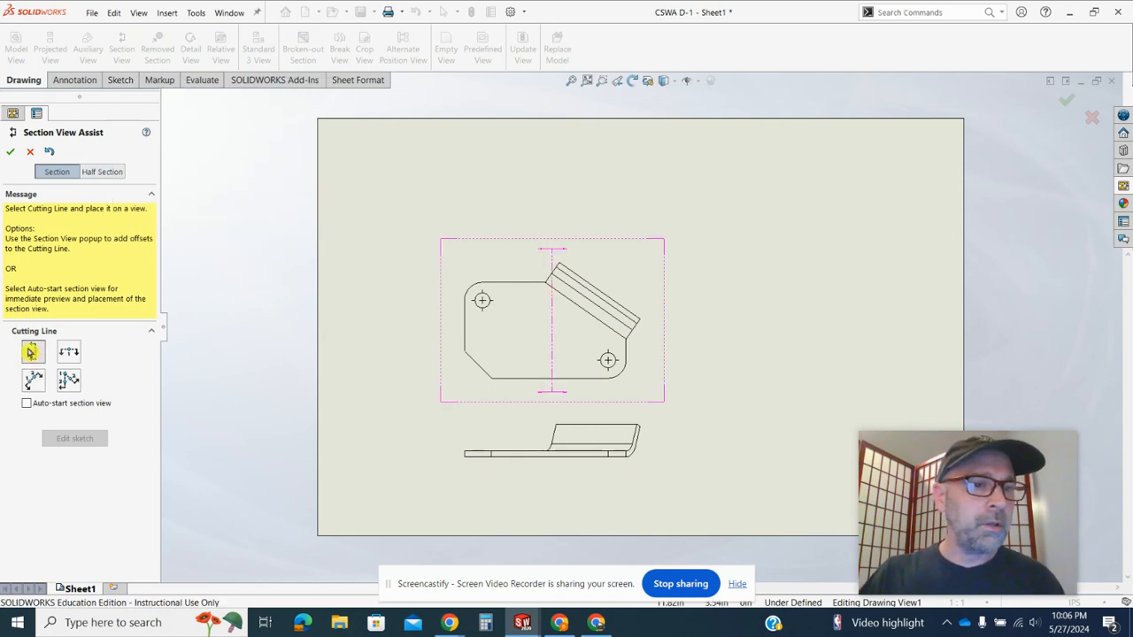
left_click(69, 352)
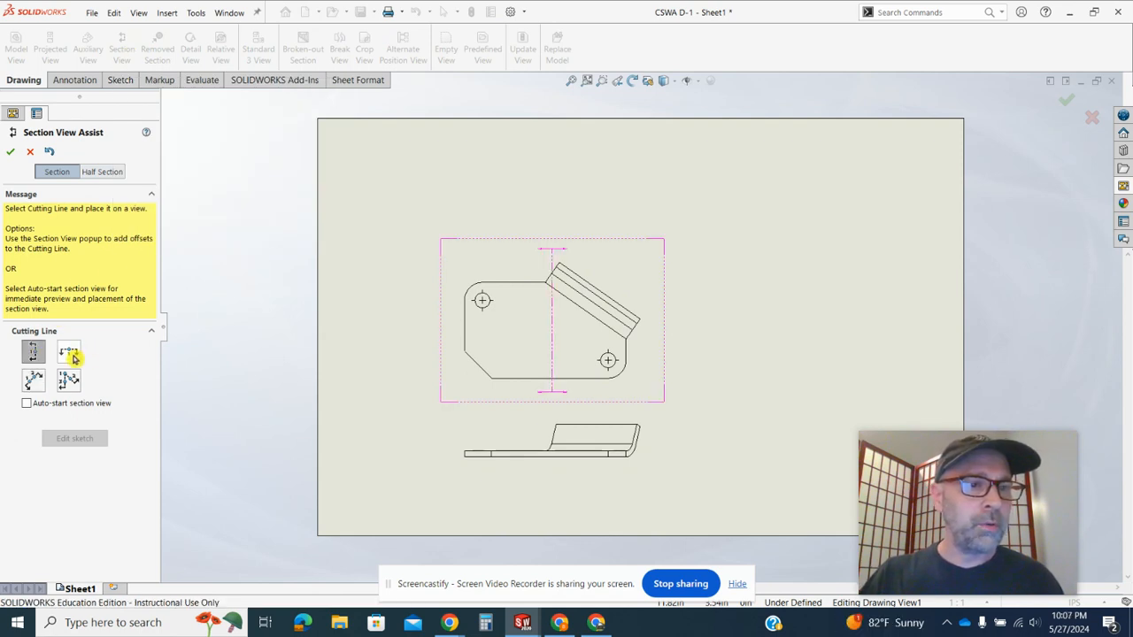
left_click(36, 384)
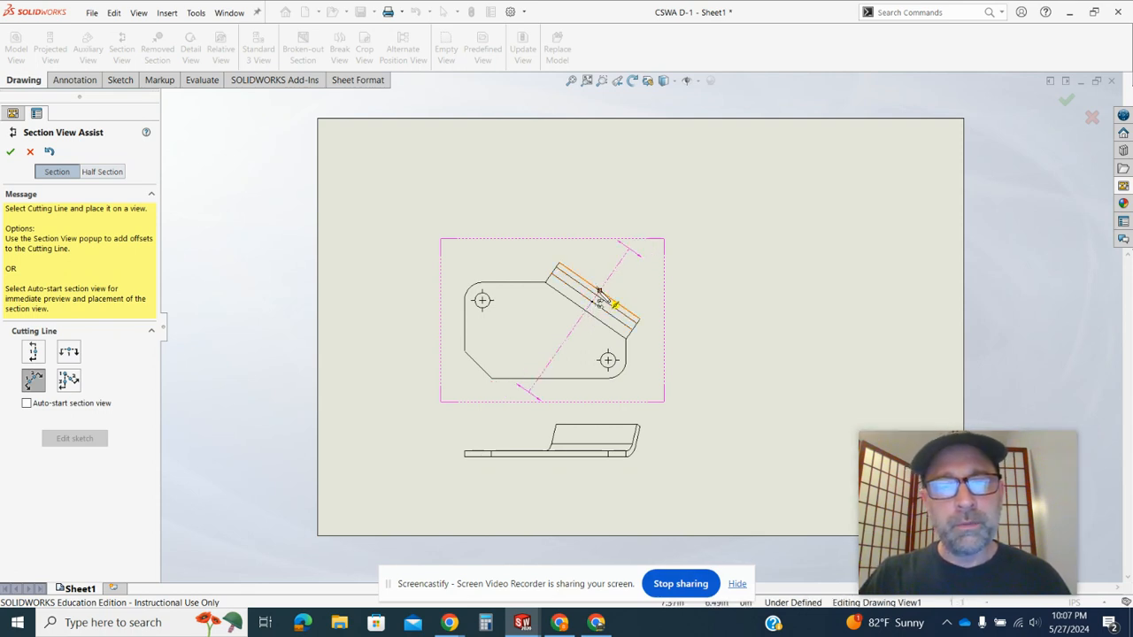
left_click(600, 294)
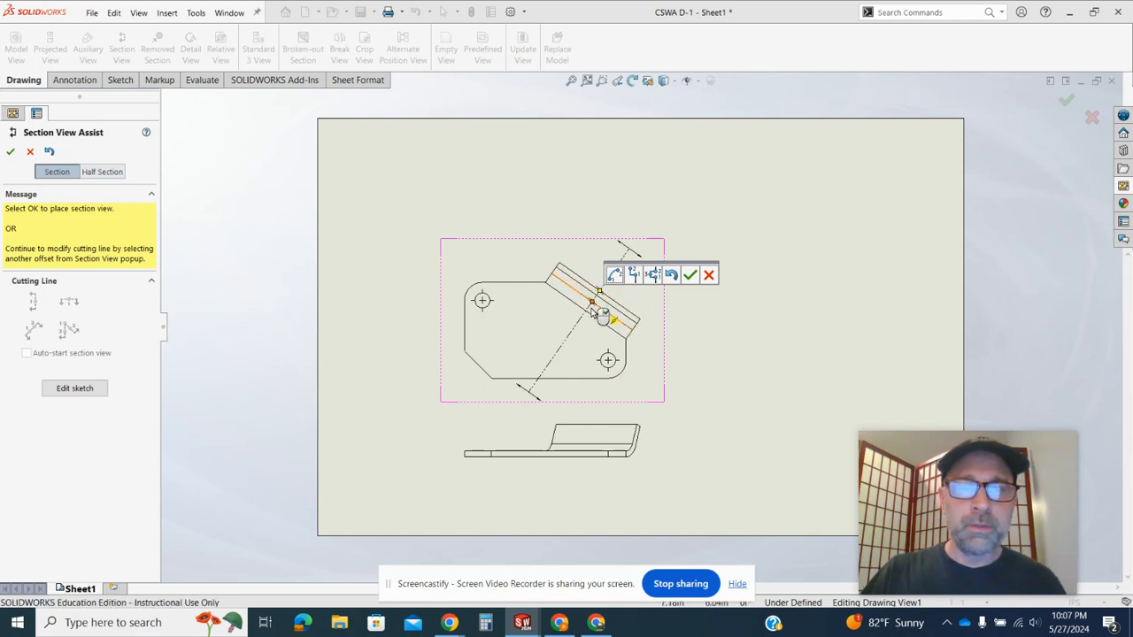
left_click(690, 276)
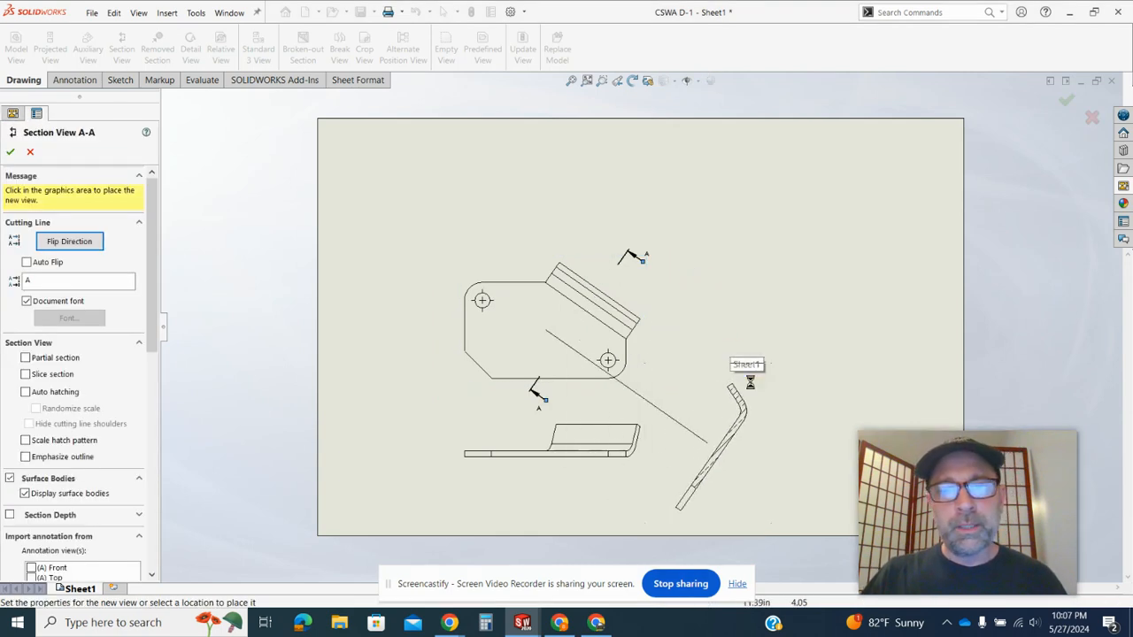
left_click(752, 387)
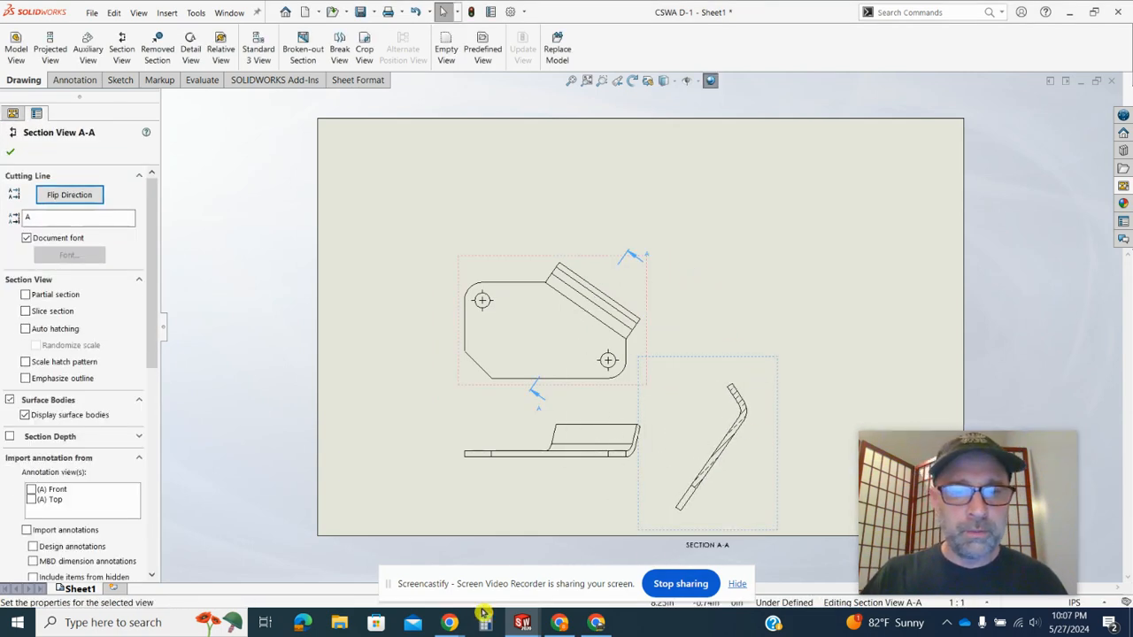
- Flip the cutting direction of section A-A to match the reference slide and move the front view higher on the sheet
mouse_move(450, 622)
left_click(335, 585)
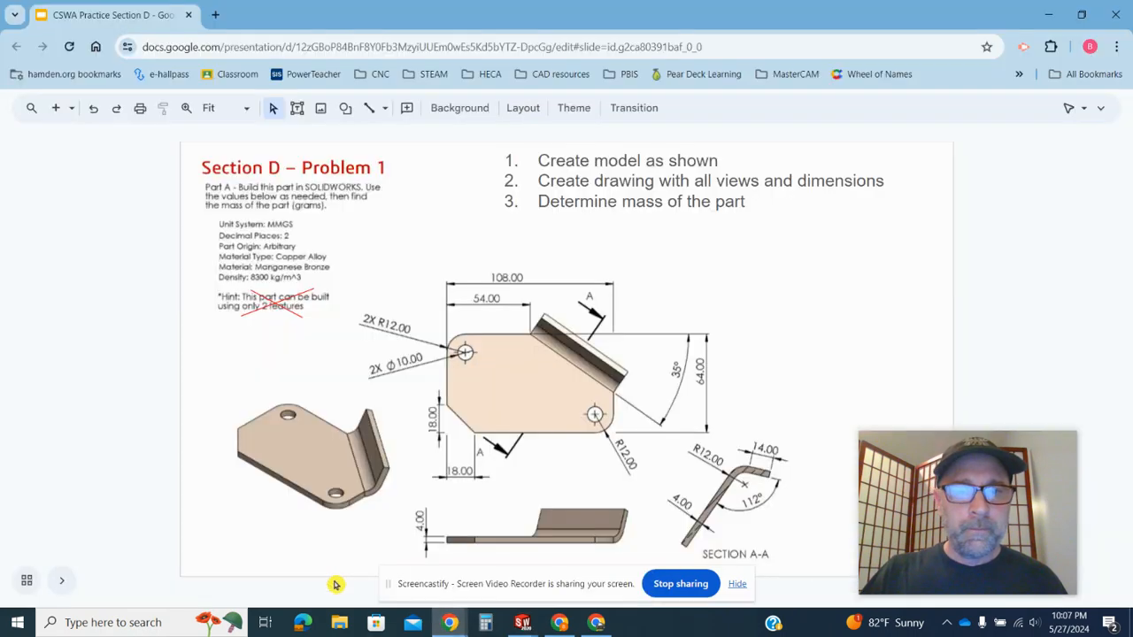
left_click(1047, 14)
left_click(87, 196)
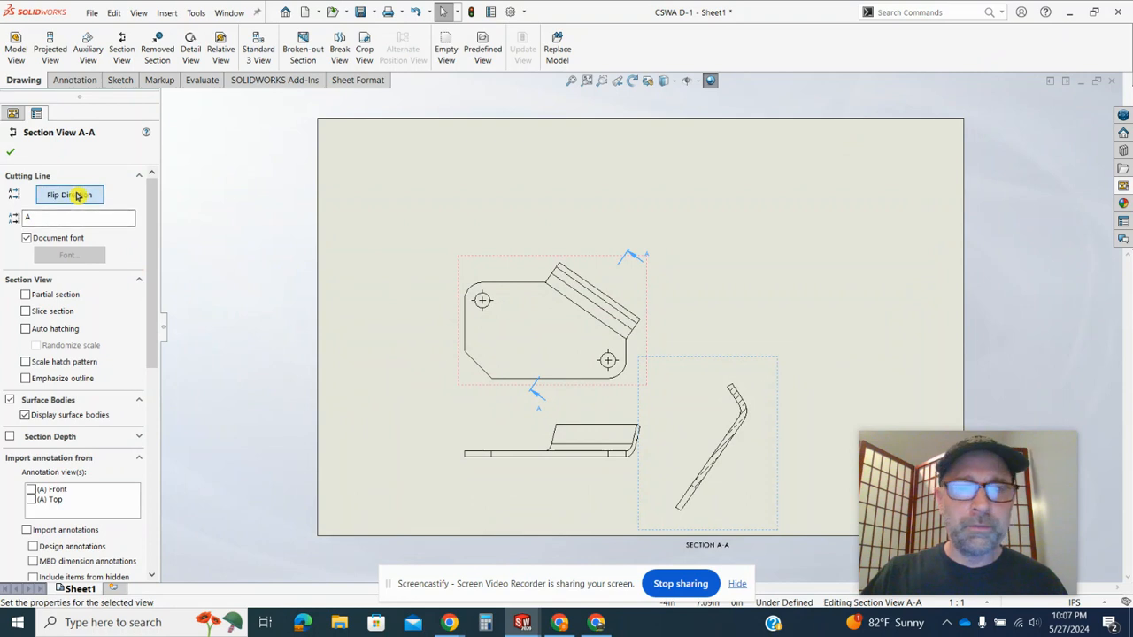
left_click(9, 154)
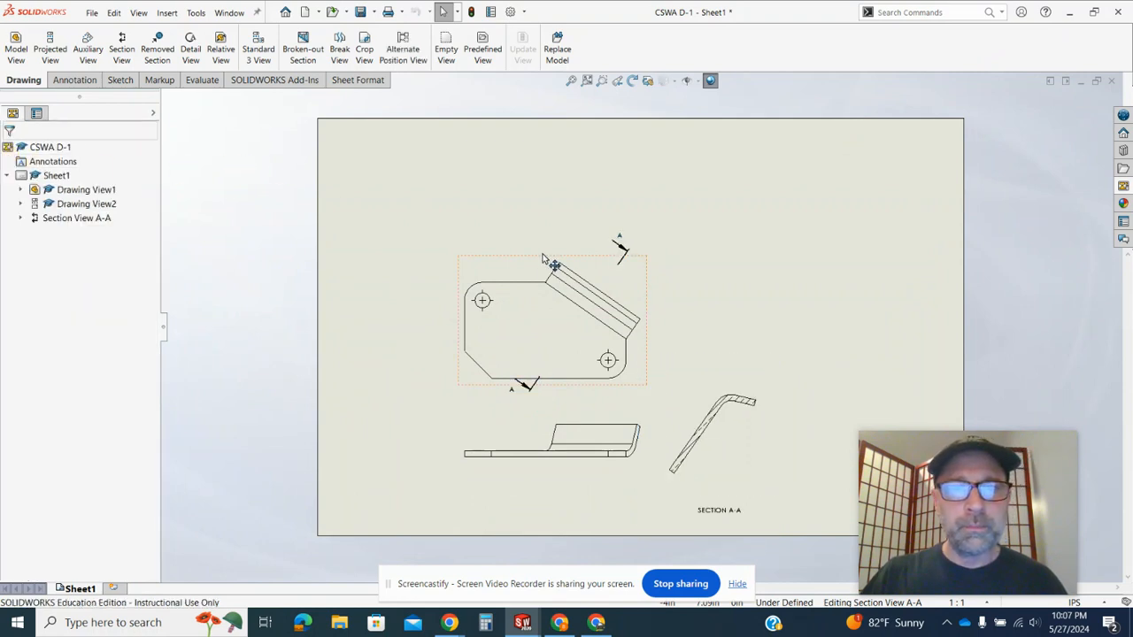
mouse_move(544, 258)
left_mouse_down()
mouse_move(543, 189)
mouse_move(535, 193)
left_mouse_up()
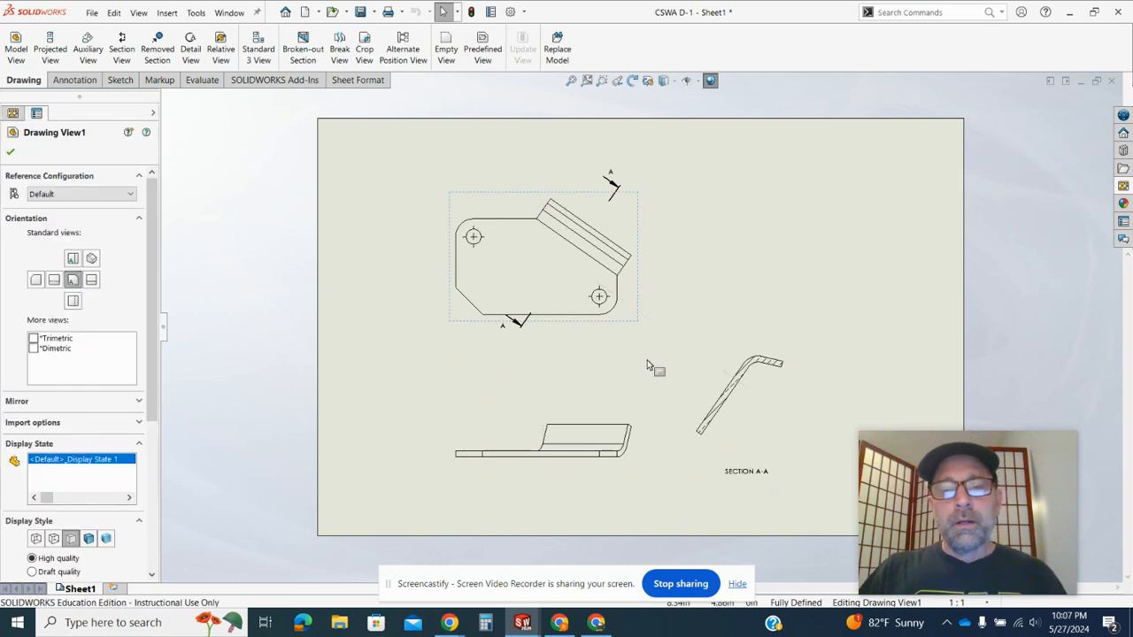
- Dimension the outer bend radius in section view A-A, placing the dimension above the bend
left_click(55, 81)
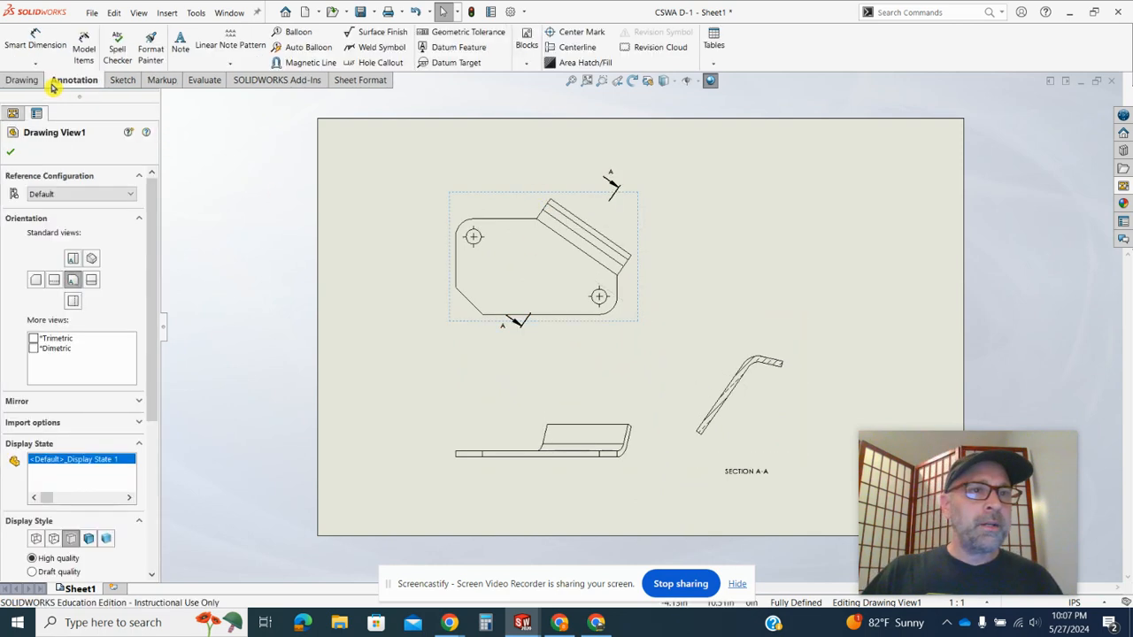
left_click(33, 39)
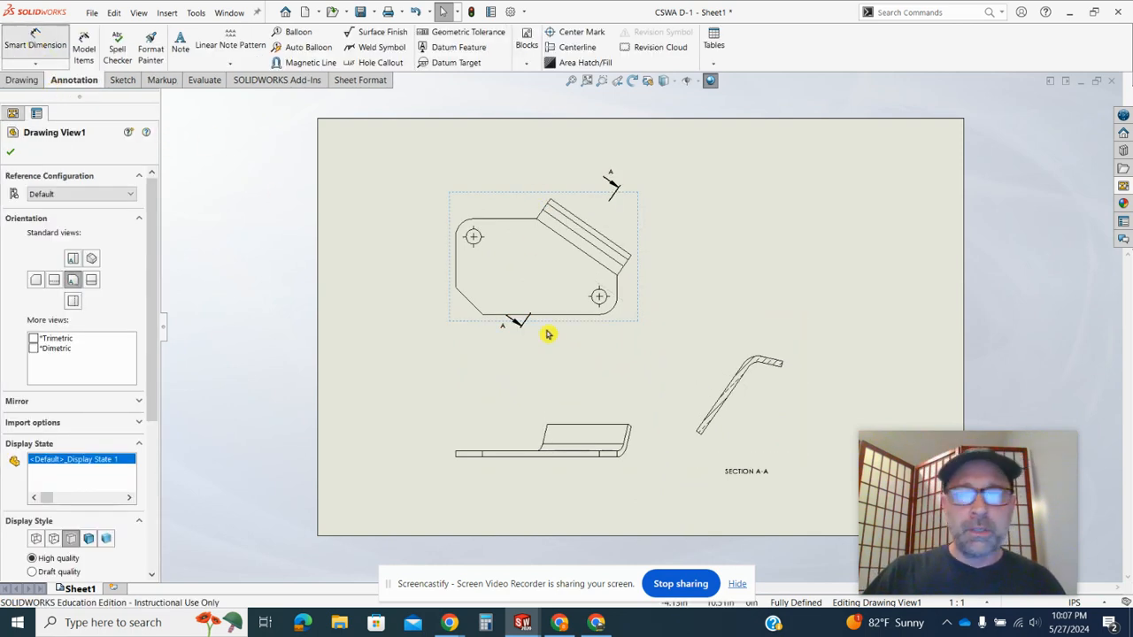
left_click(731, 325)
- Check the dimensions on the reference slide in the browser and switch the drawing's unit system to MMGS (millimeter, gram, second)
mouse_move(449, 625)
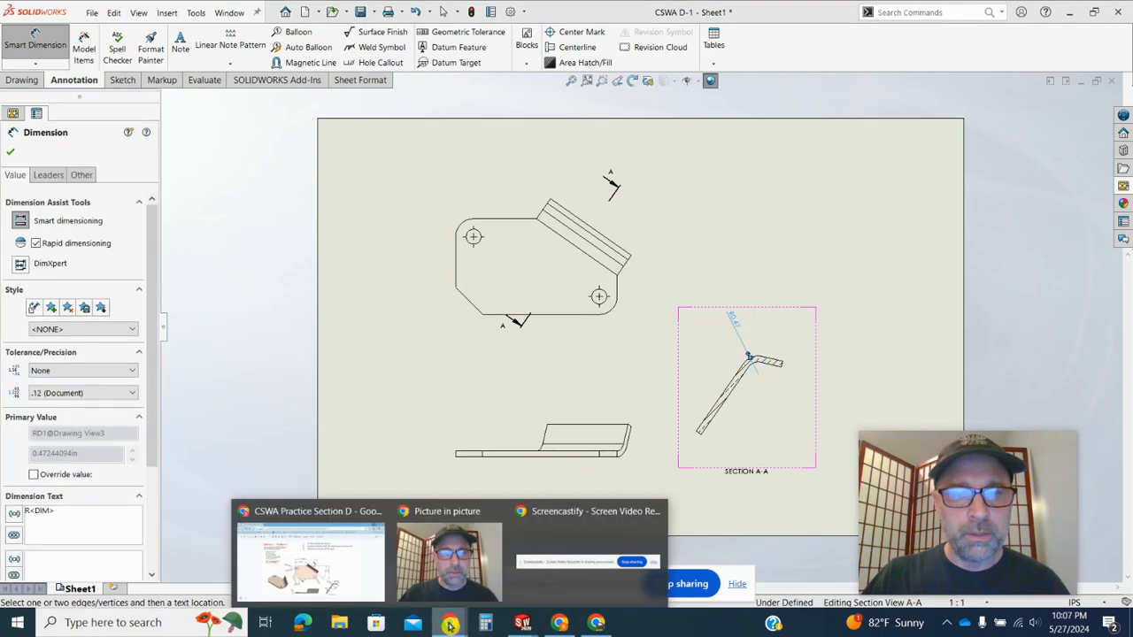
left_click(309, 558)
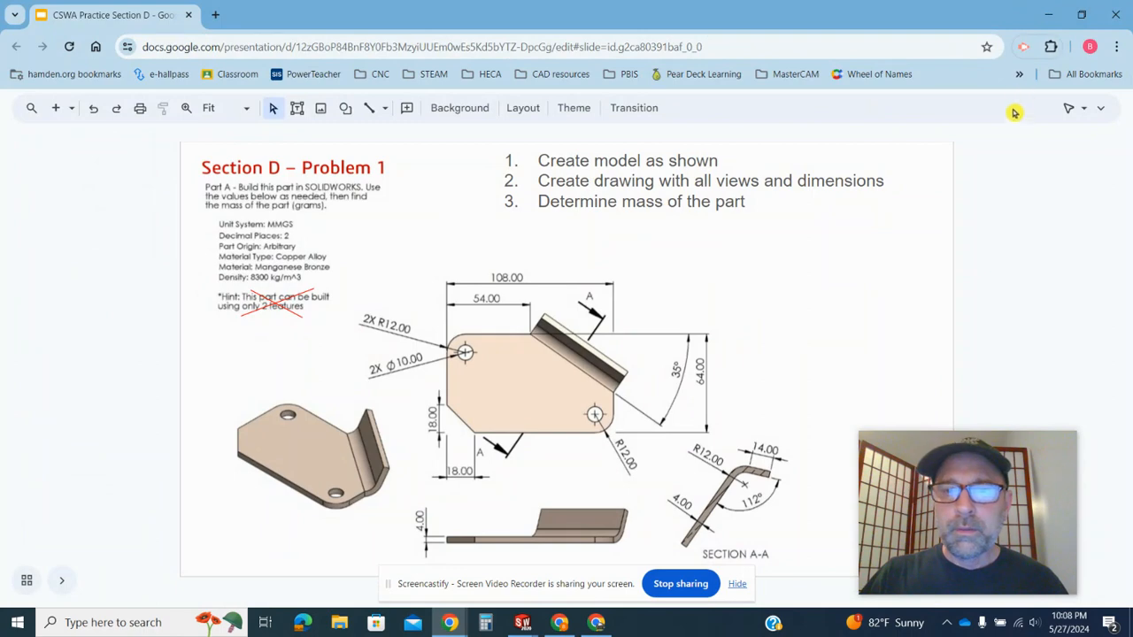
left_click(1048, 15)
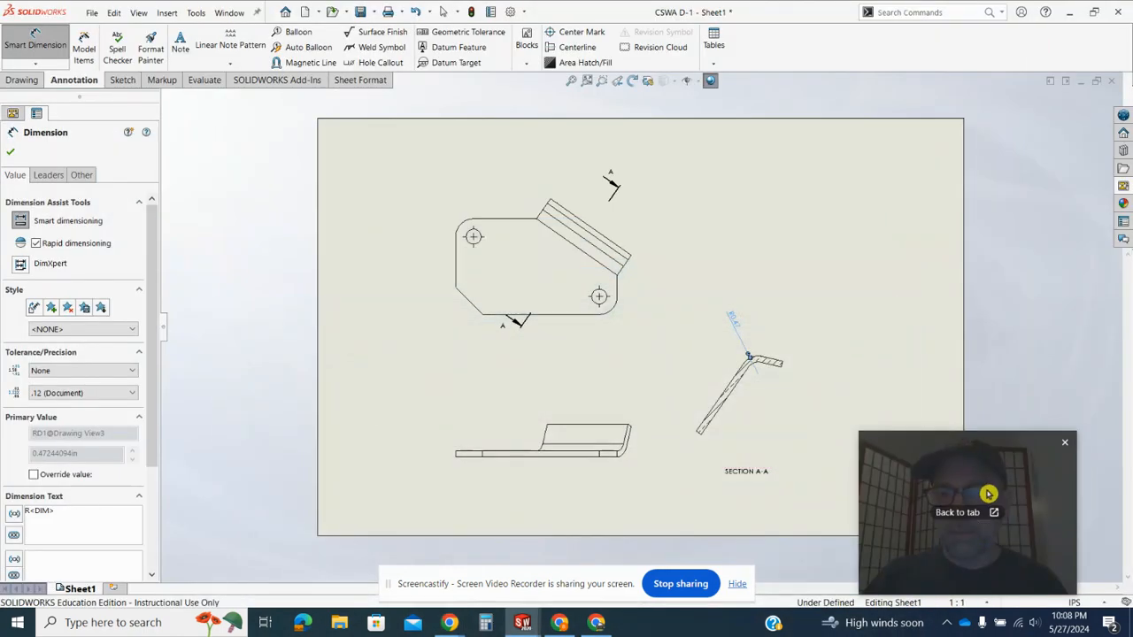
left_click_drag(988, 493, 1019, 245)
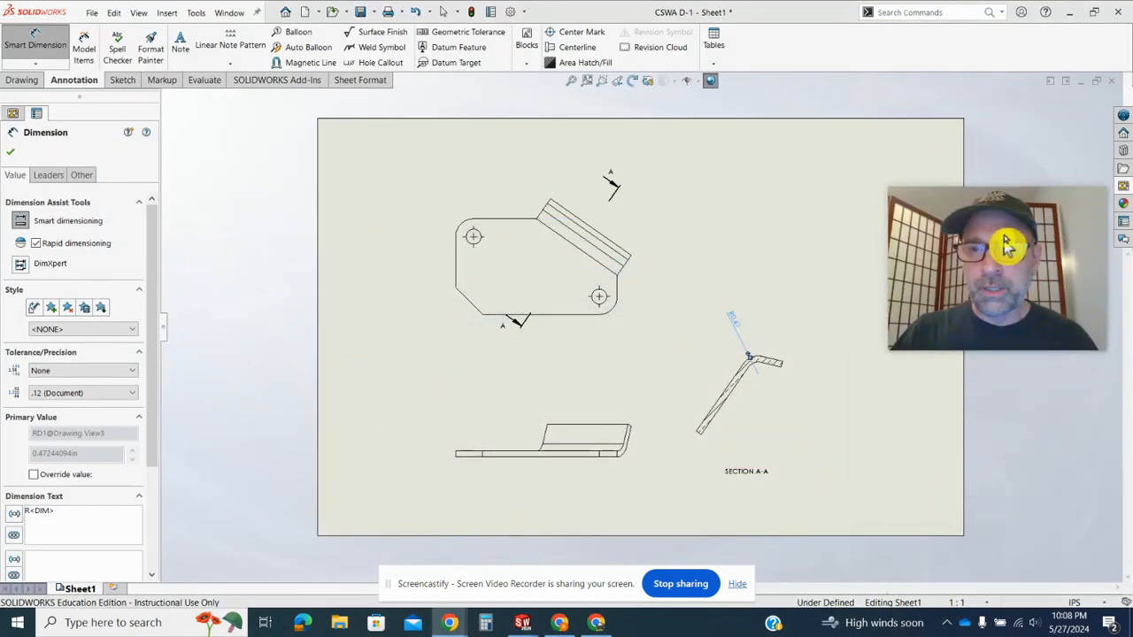
left_click(1102, 604)
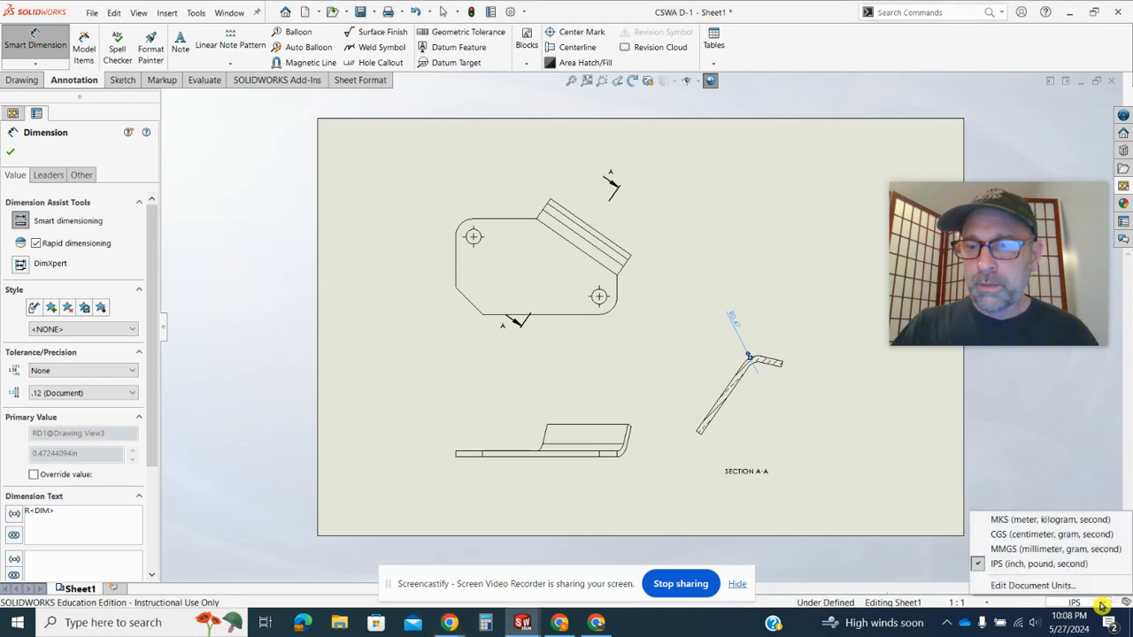
left_click(1036, 549)
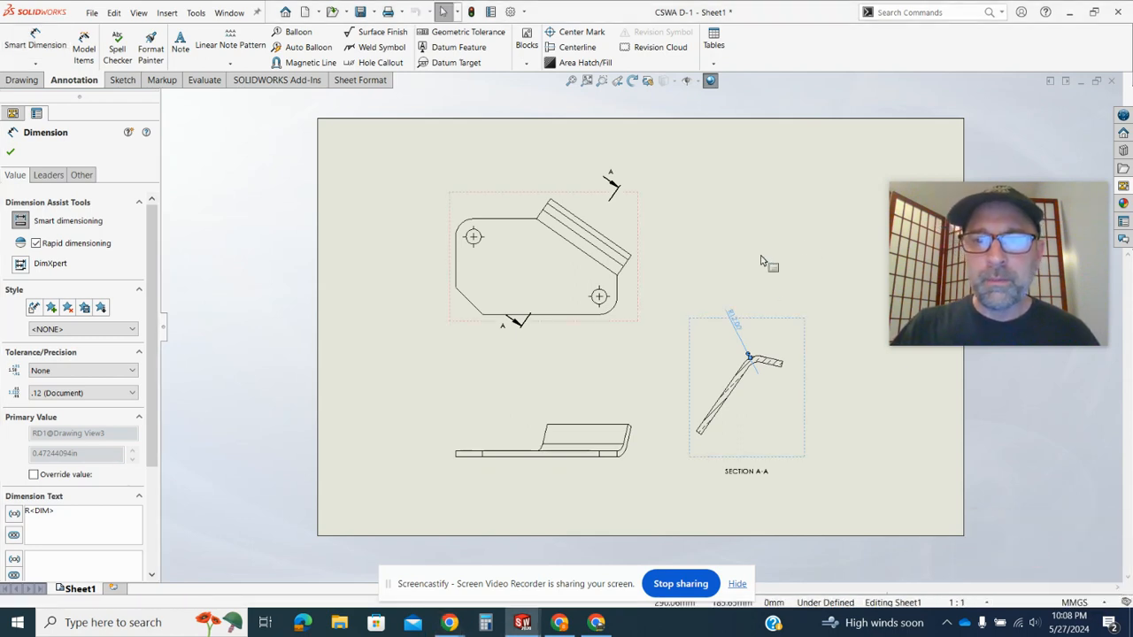
left_click(655, 488)
- Reposition the bend radius dimension to the upper left of the bend in section view A-A
mouse_move(449, 622)
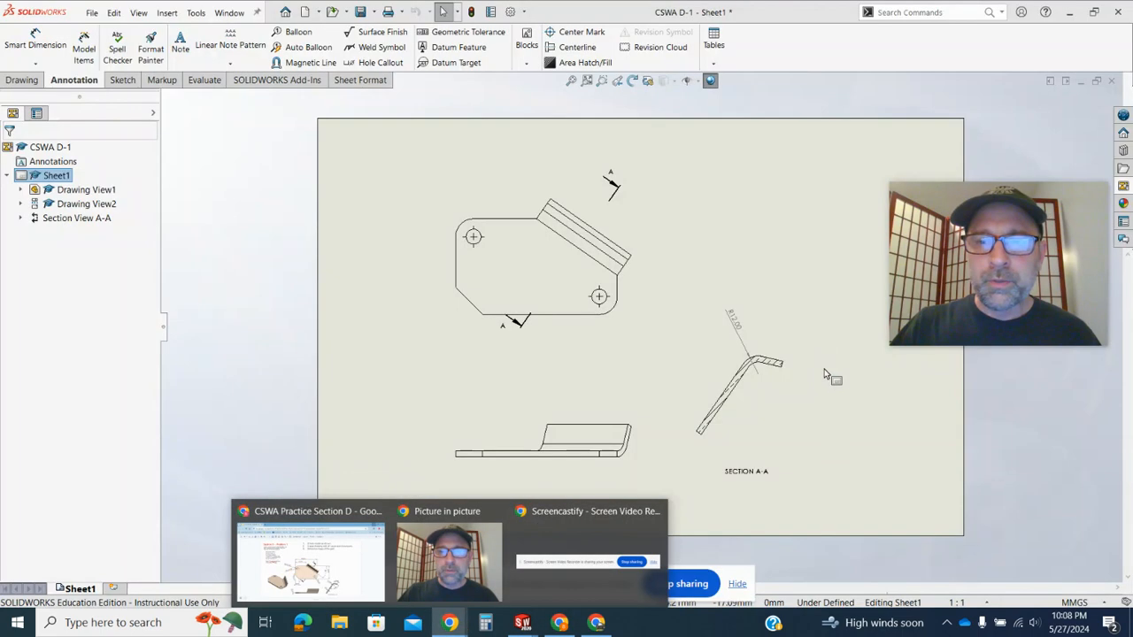
left_click_drag(734, 316, 713, 341)
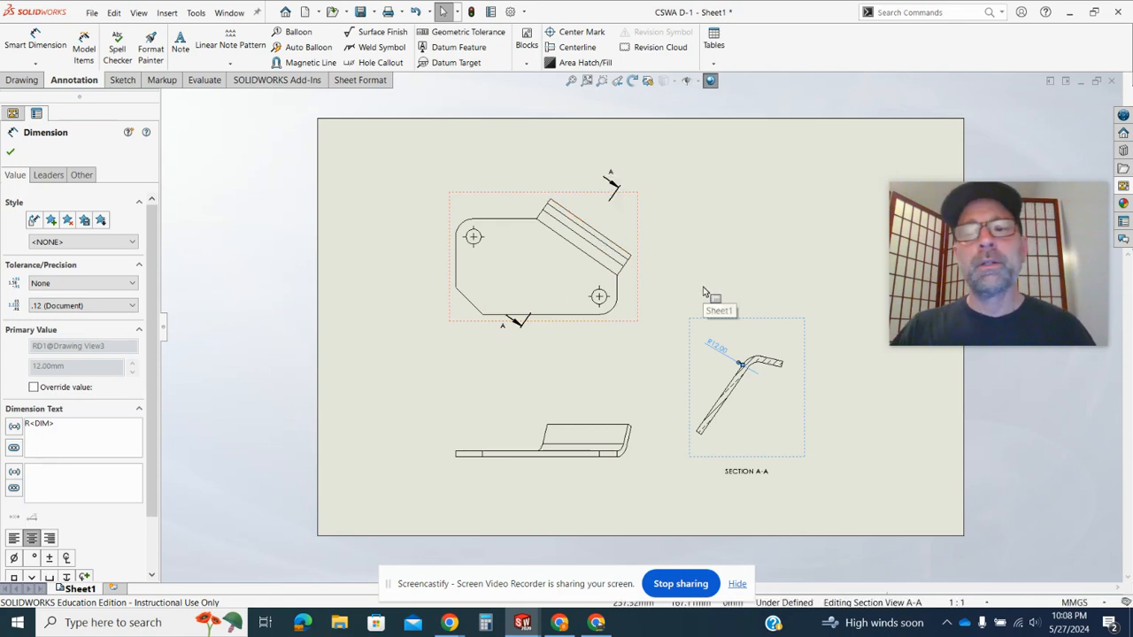
key("z")
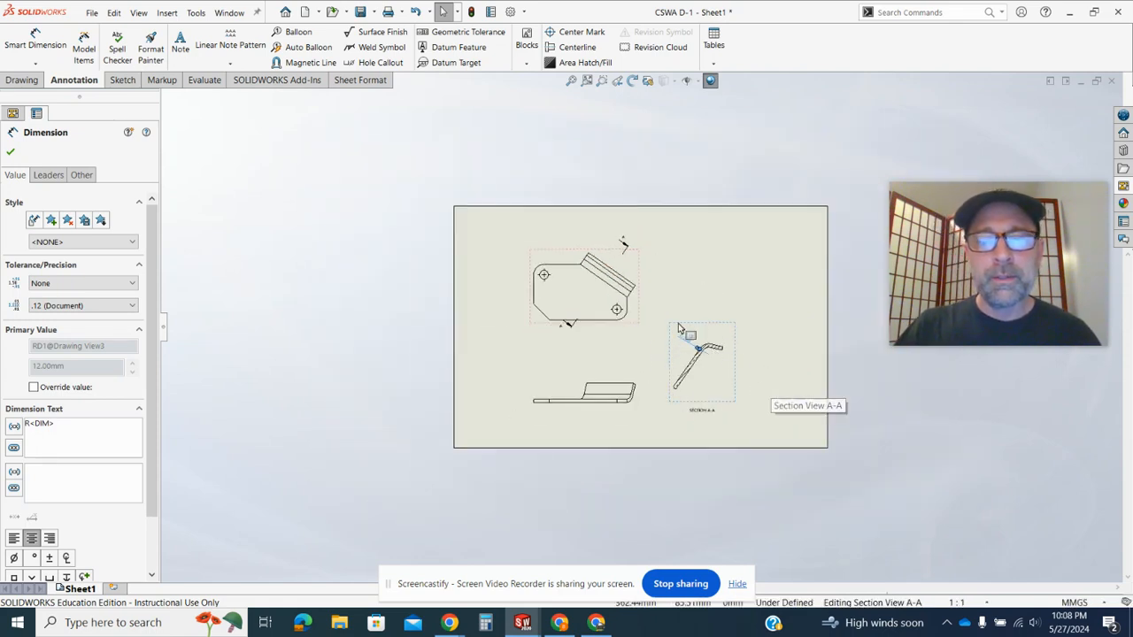
scroll(687, 340, "down", 4)
scroll(692, 340, "down", 3)
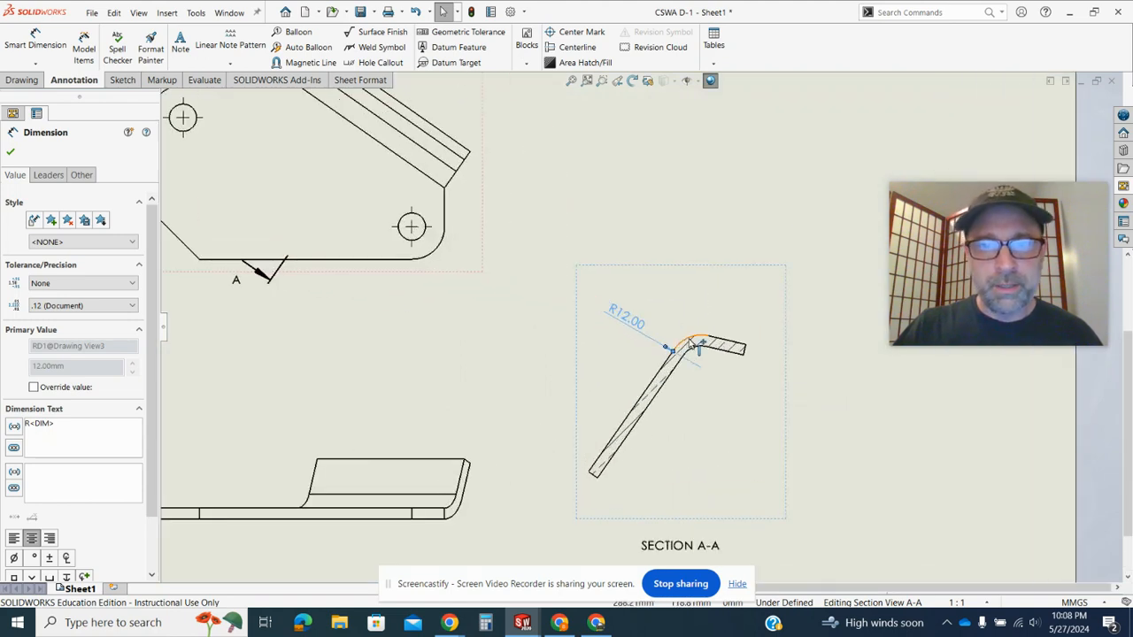
scroll(624, 343, "up", 2)
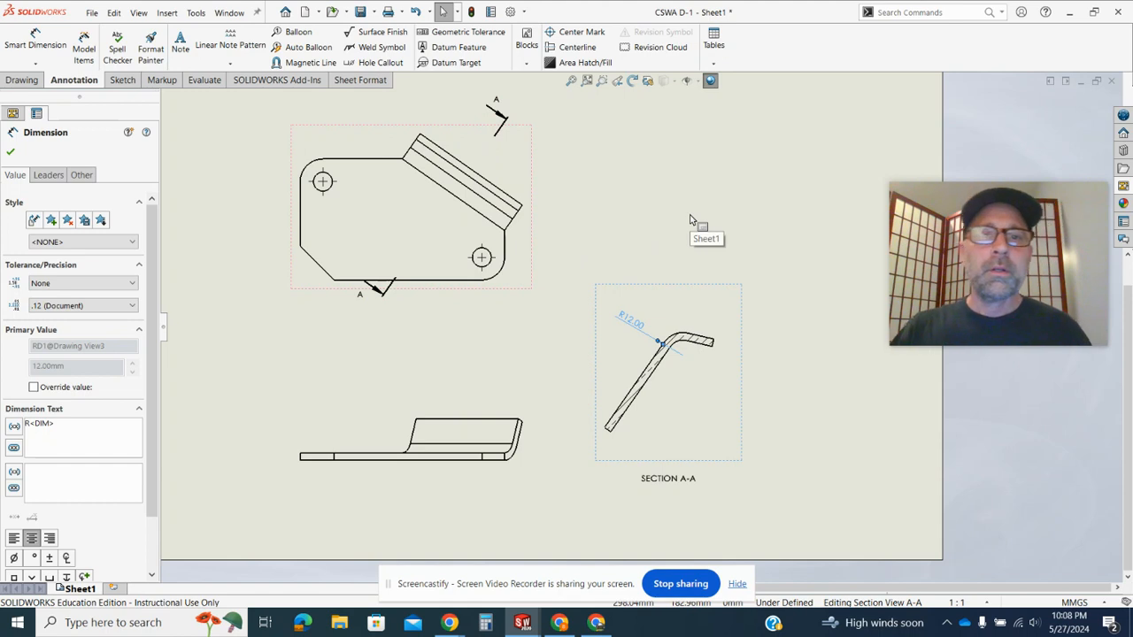
left_click(10, 151)
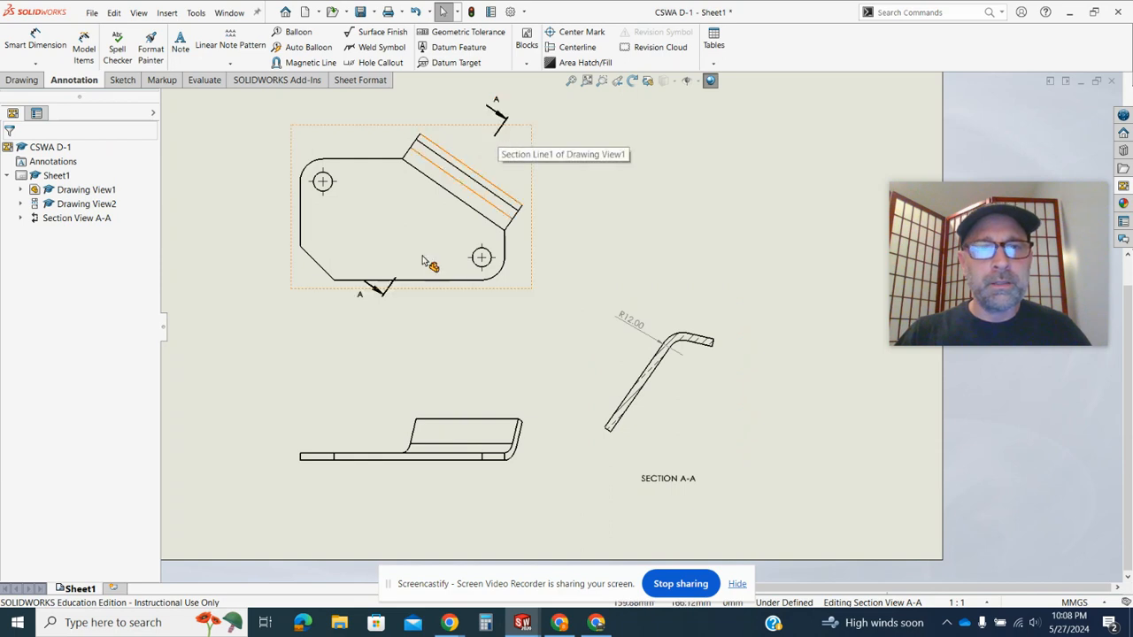
- Open the sketch of the section A-A cutting line on the front view for editing
right_click(500, 134)
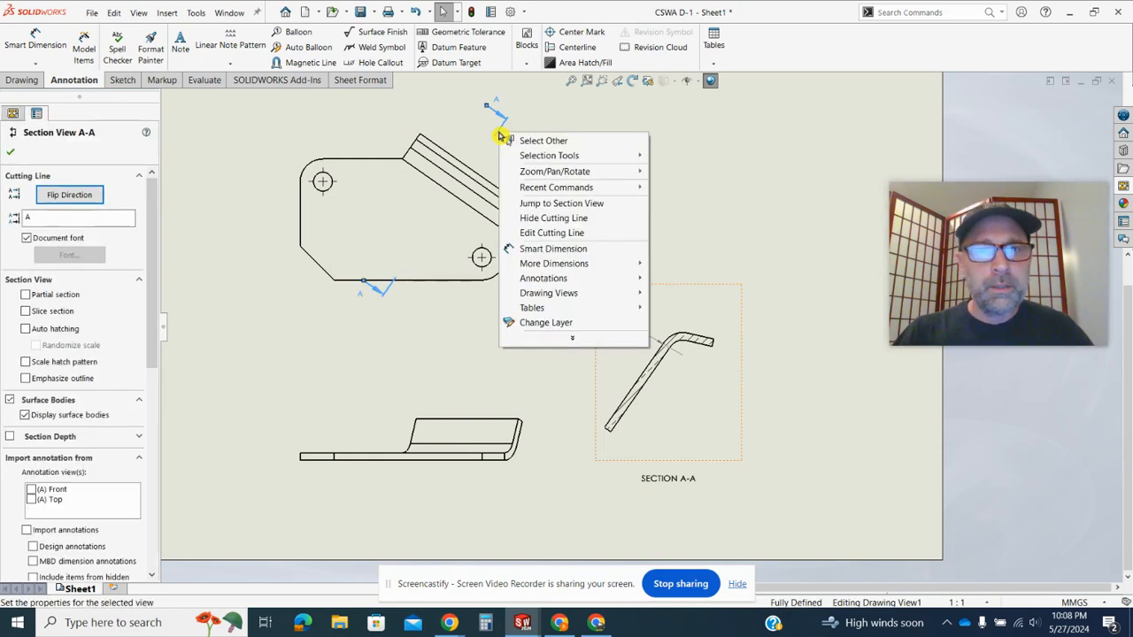
left_click(572, 234)
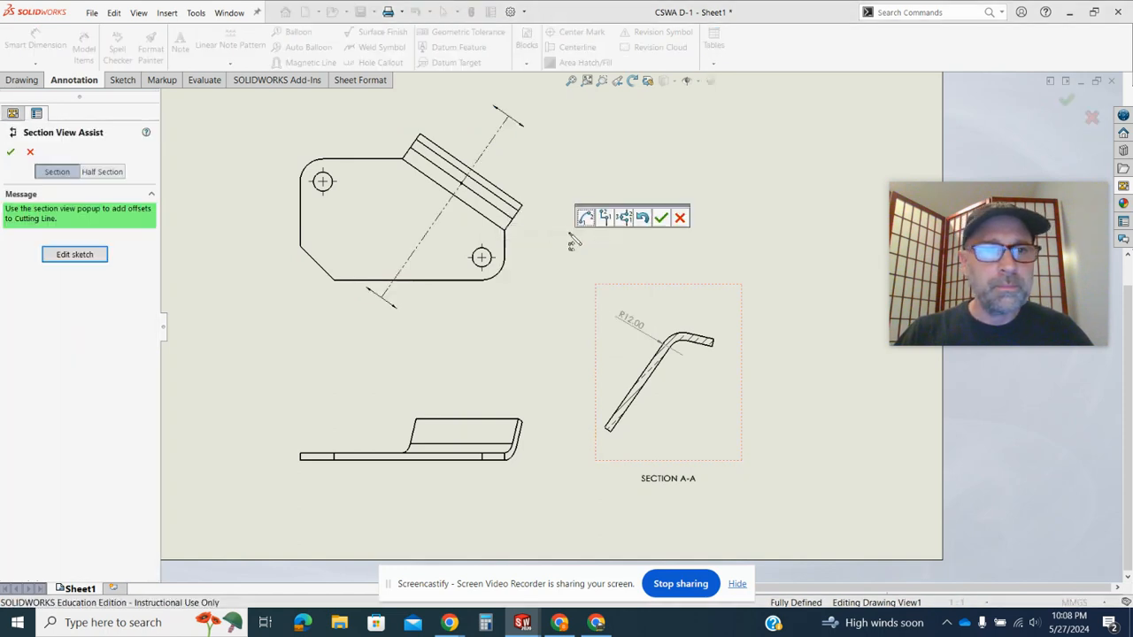
left_click(78, 255)
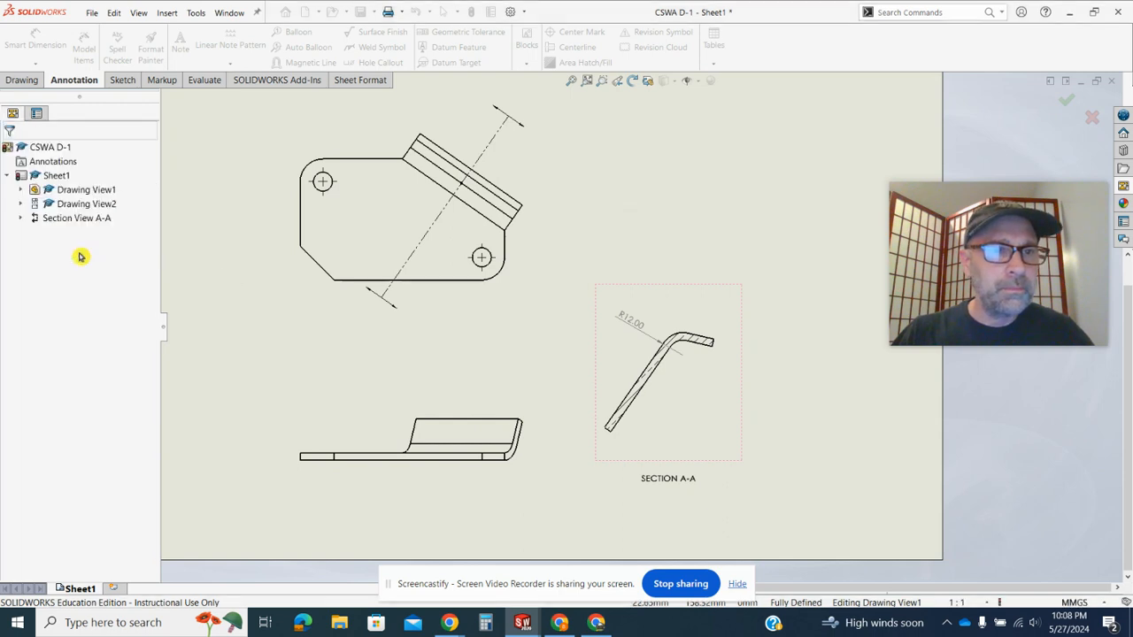
left_click(629, 184)
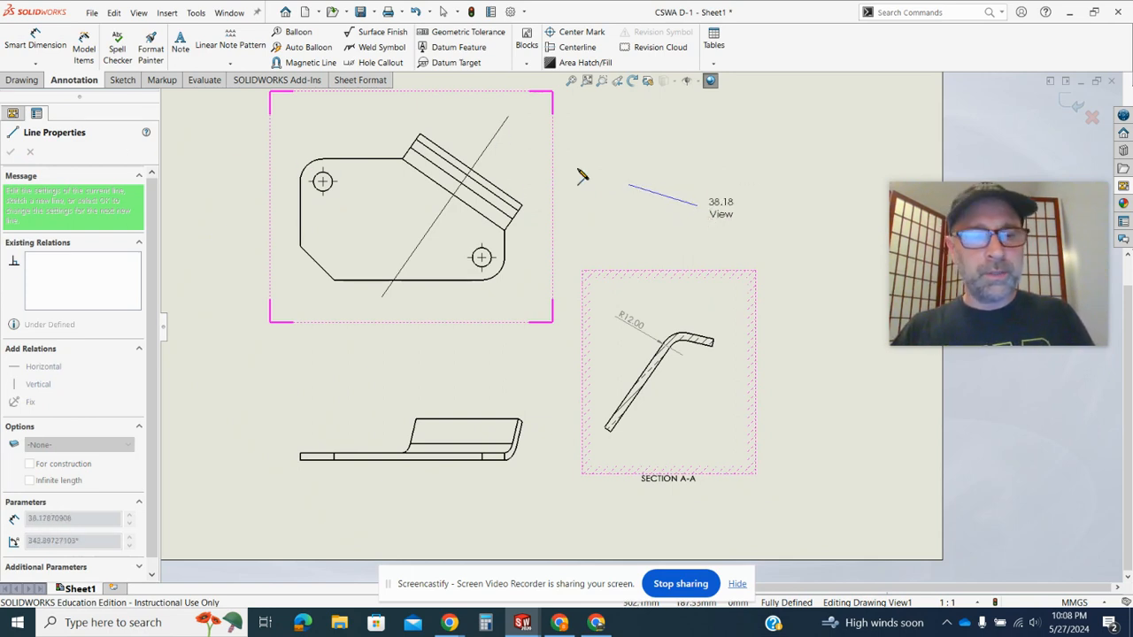
left_click(699, 215)
key("Escape")
key("f")
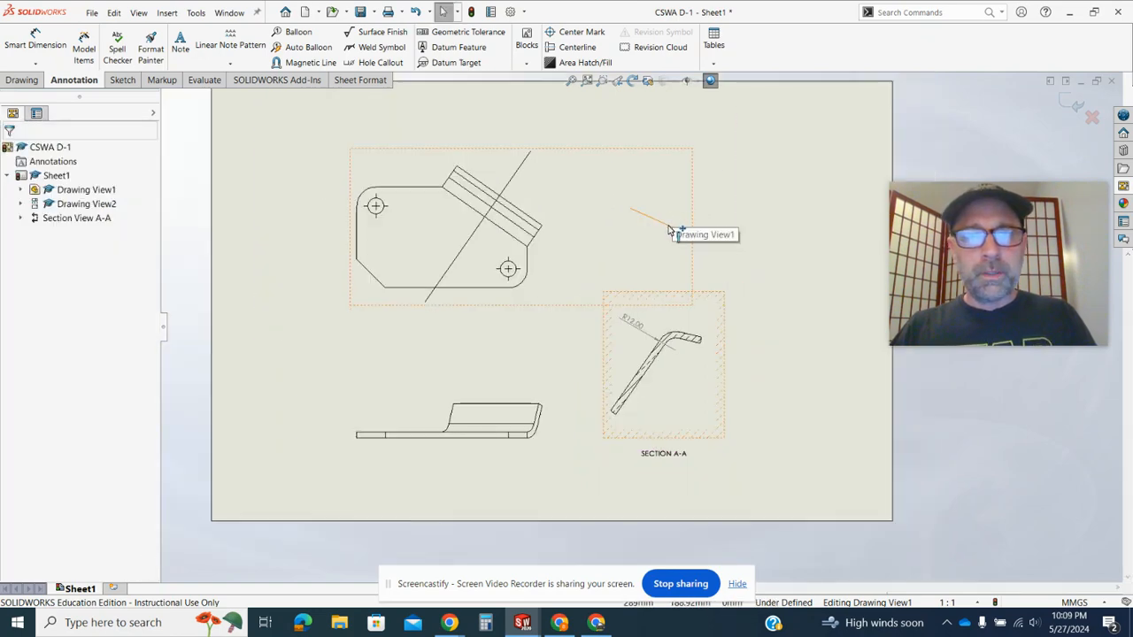
left_click(669, 227)
key("Delete")
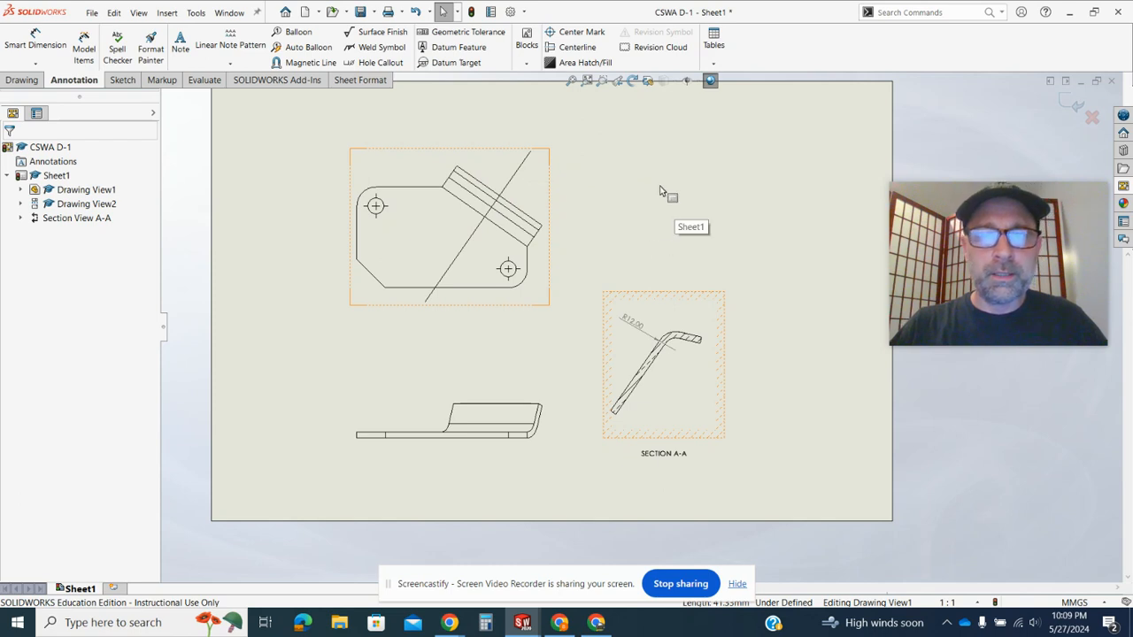
- Make the section cutting line perpendicular to the bent flange's outer long edge and finish editing its sketch
left_click(512, 183)
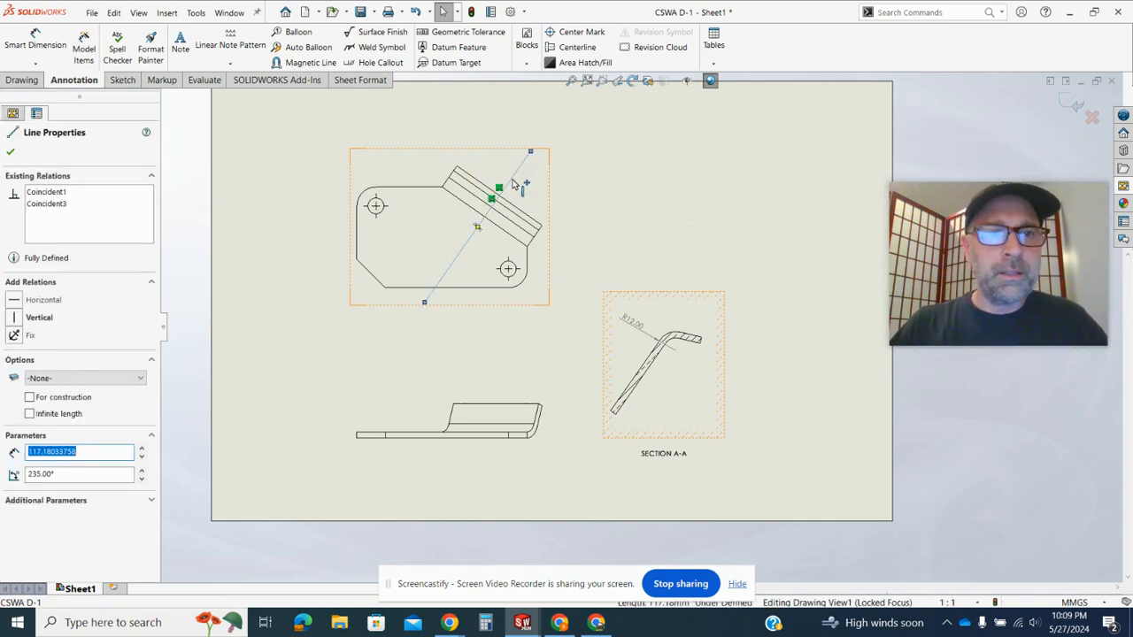
left_click(535, 221, "ctrl")
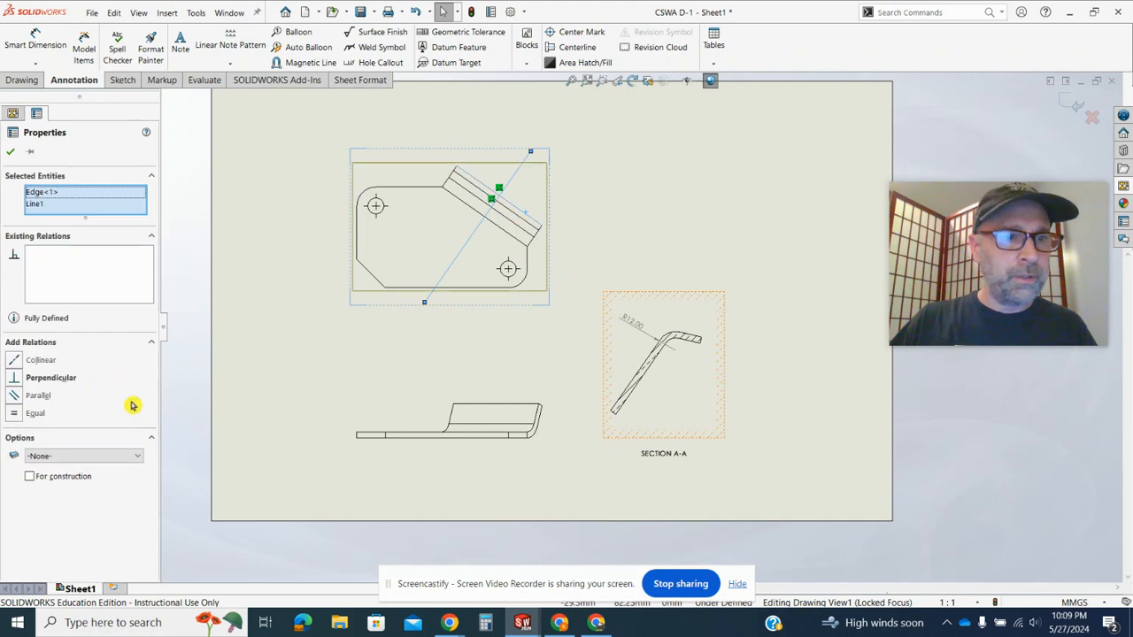
left_click(14, 379)
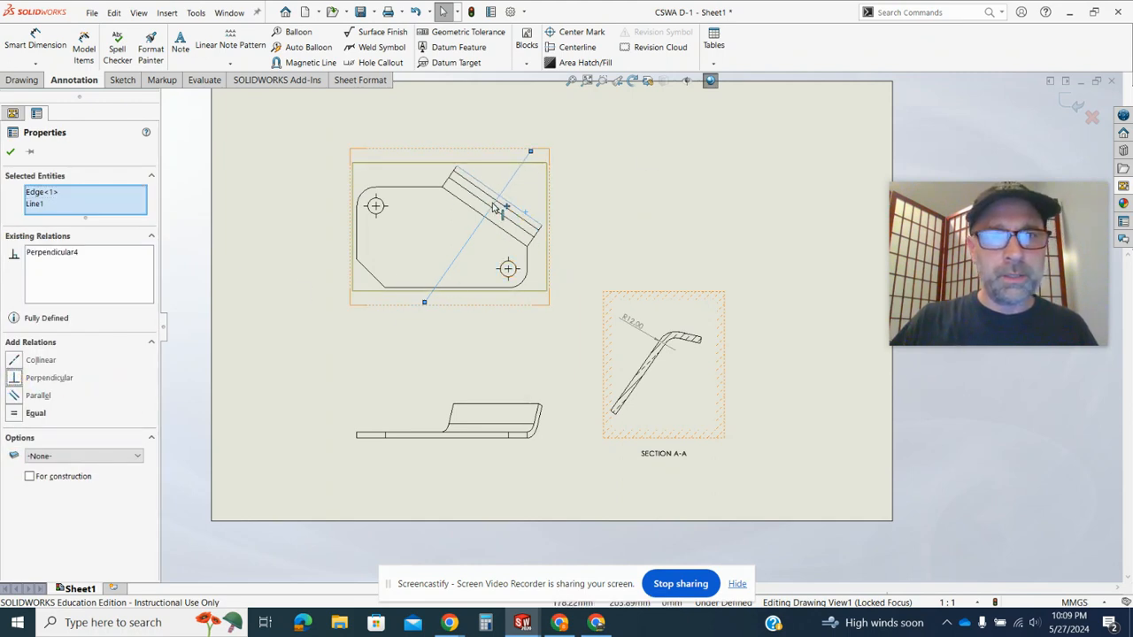
left_click(15, 154)
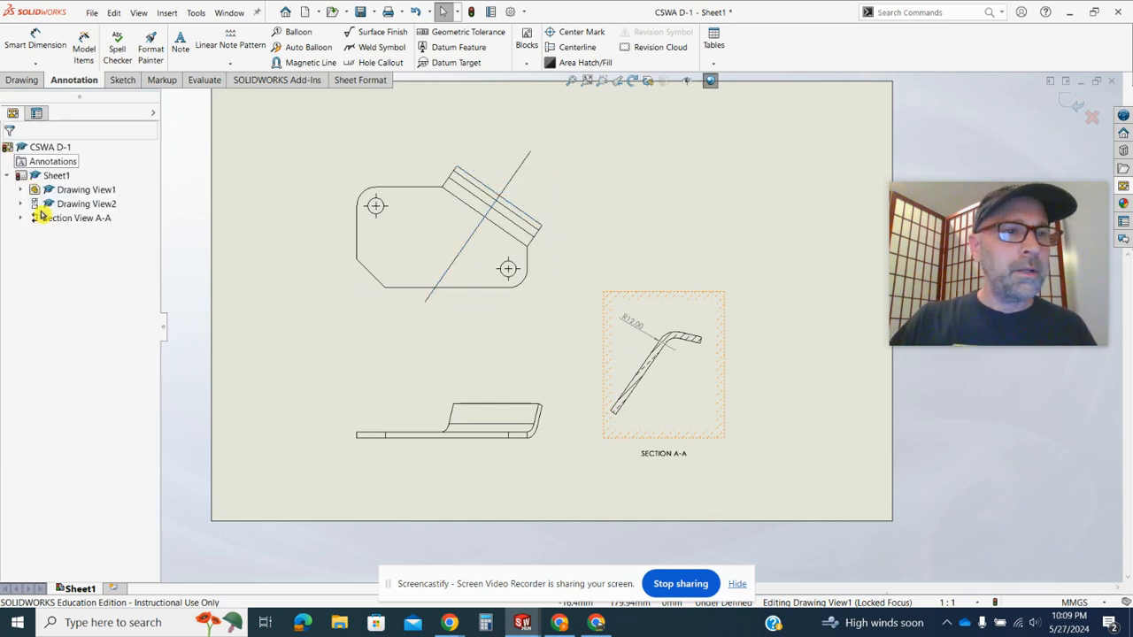
left_click(1069, 103)
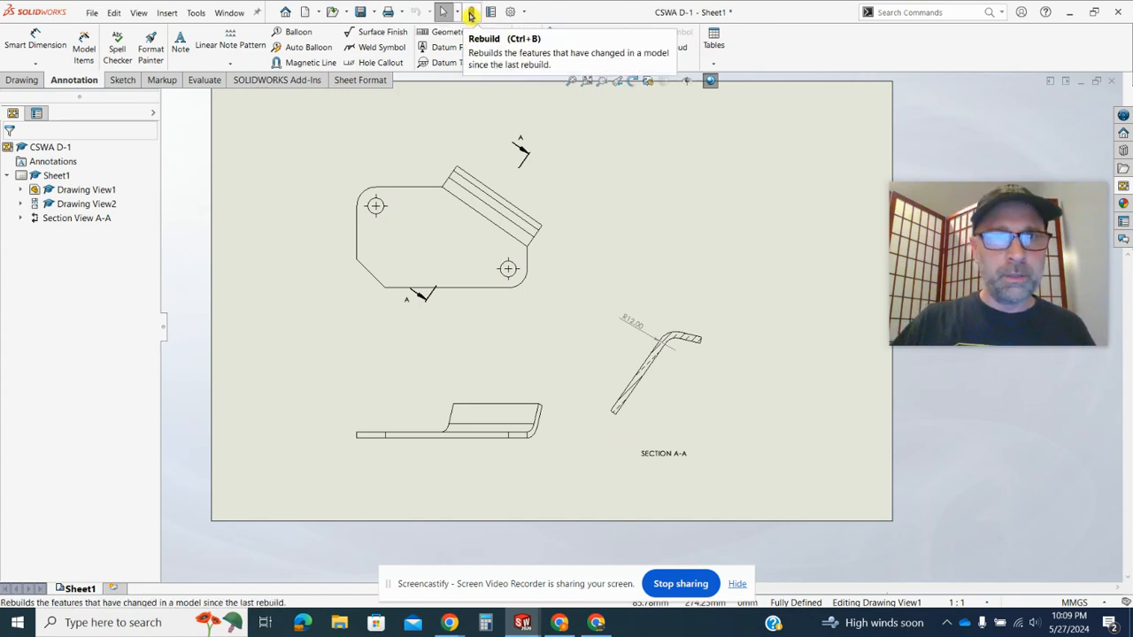
- Rebuild the drawing and shift the front view to the right and slightly lower on the sheet
left_click(471, 12)
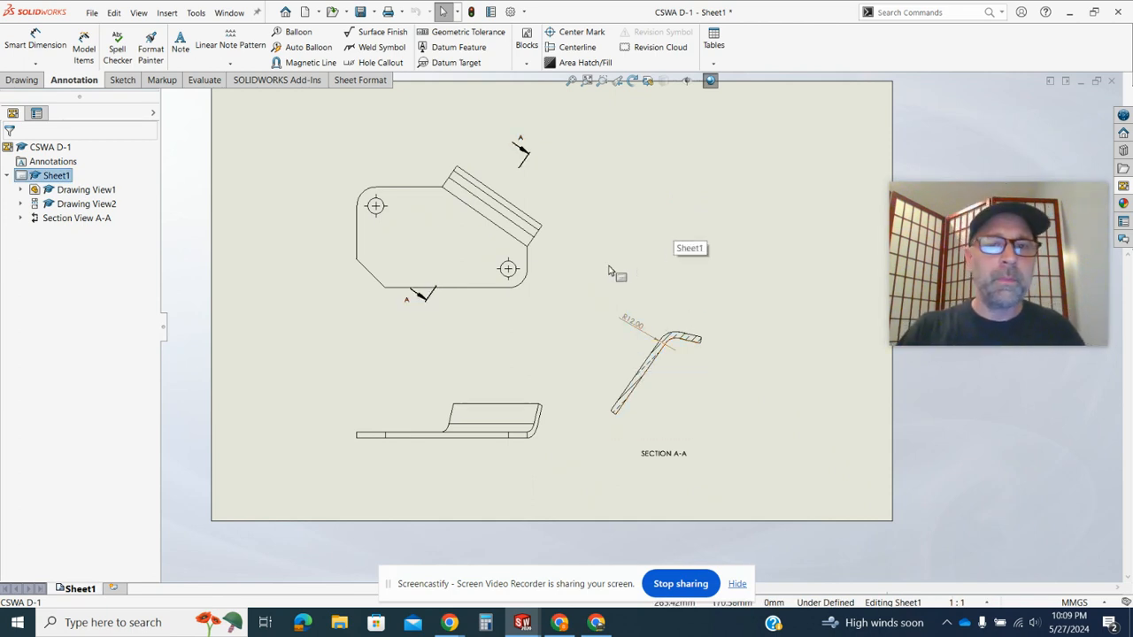
left_click_drag(549, 196, 605, 206)
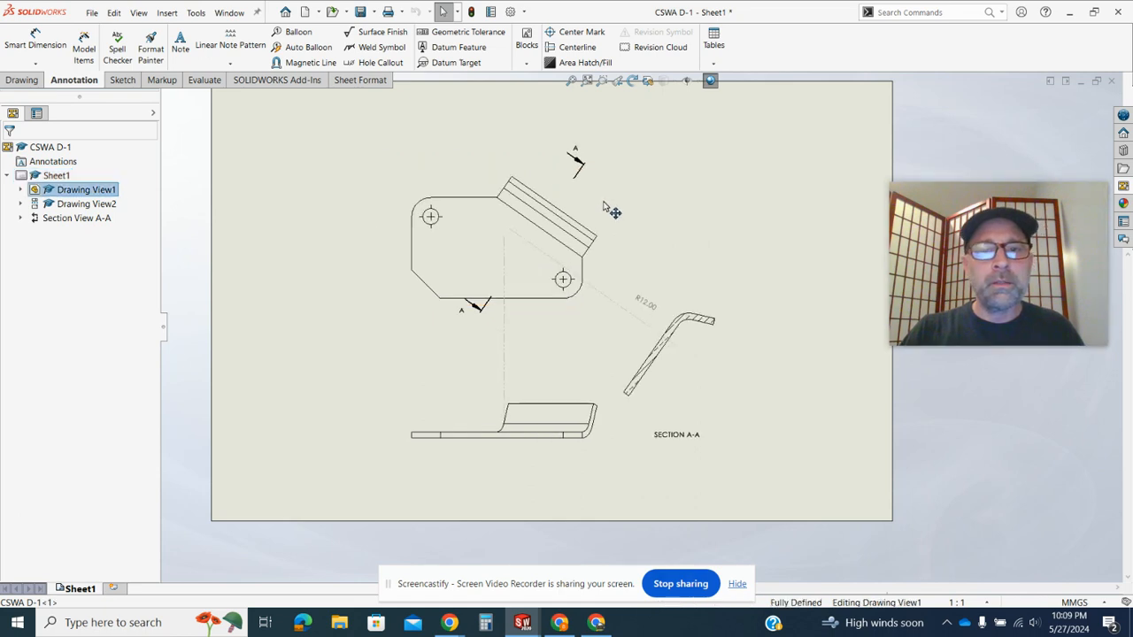
left_click(449, 167)
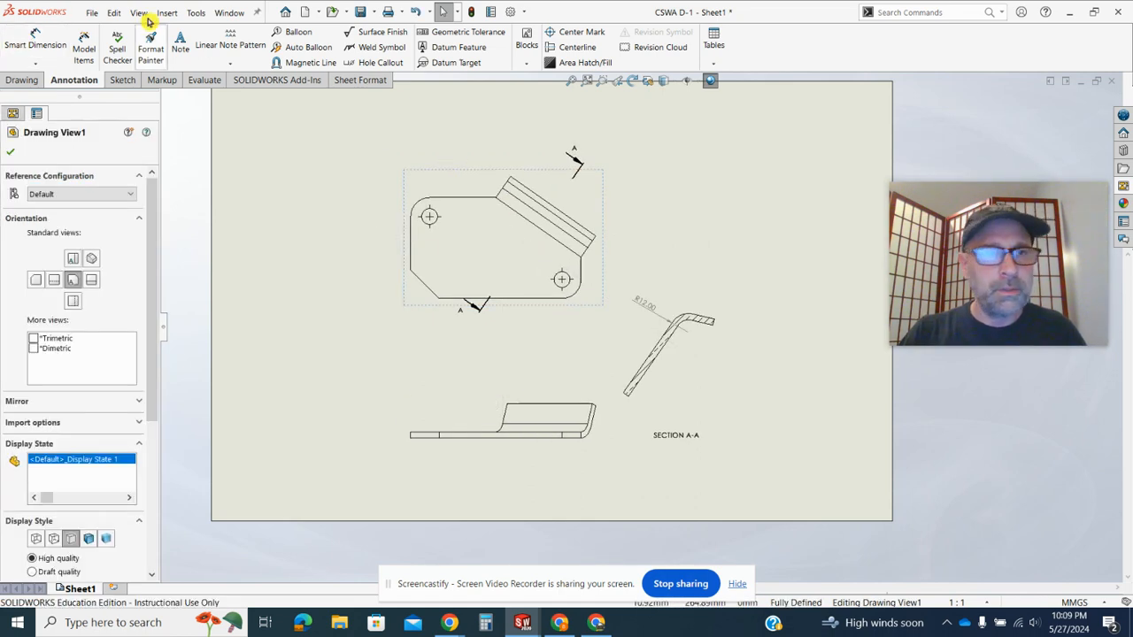
- Dimension the horizontal length of the front view's lower-left chamfer, placing the dimension below the corner
left_click(40, 41)
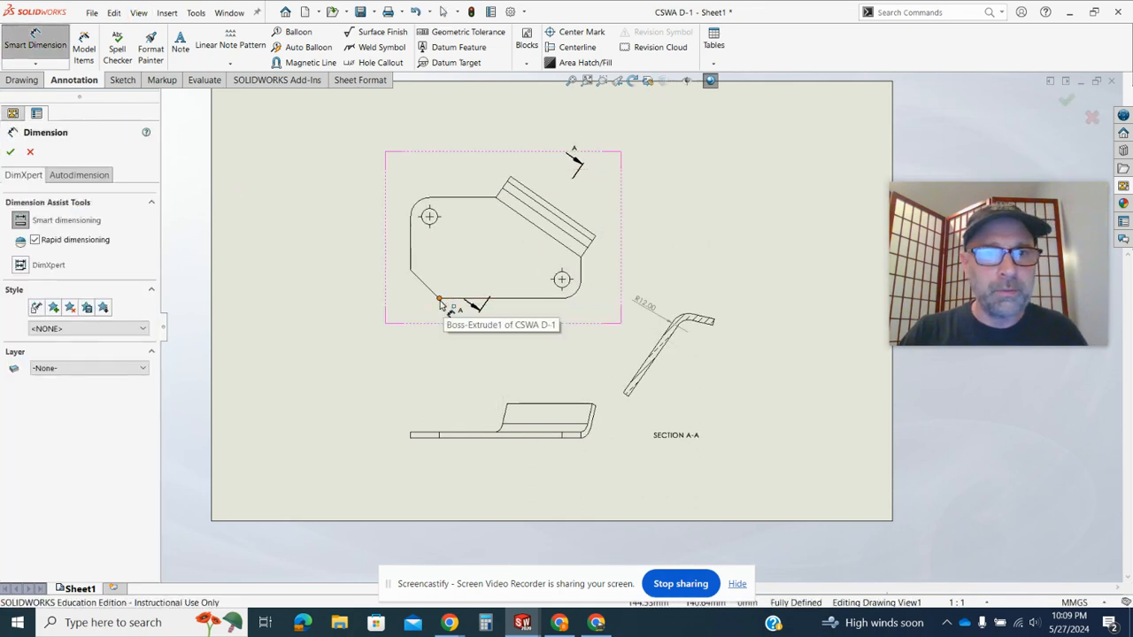
left_click(440, 299)
left_click(410, 251)
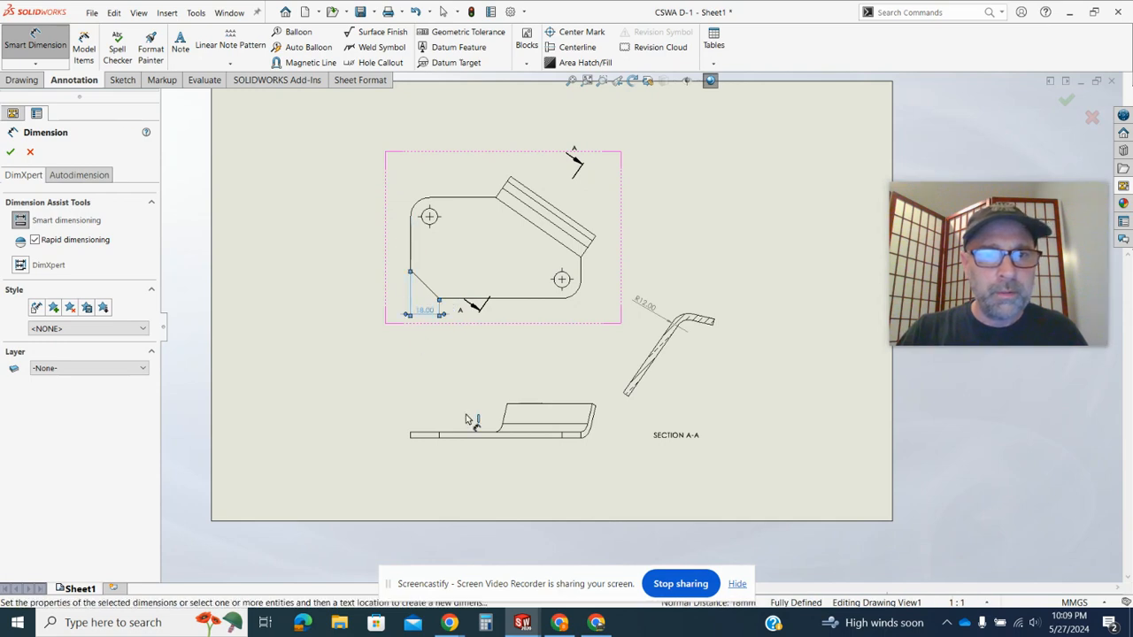
left_click(424, 310)
- Check the required views and dimensions on the reference slide in the browser, and refresh the drawing's View Palette for CSWA D-1
mouse_move(452, 622)
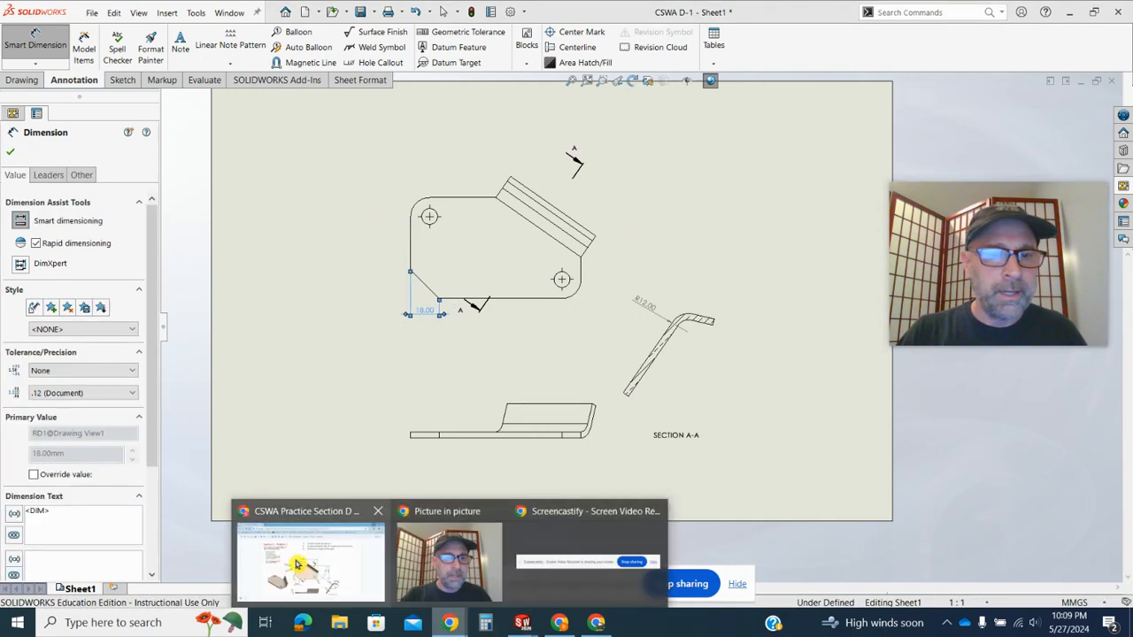
left_click(251, 508)
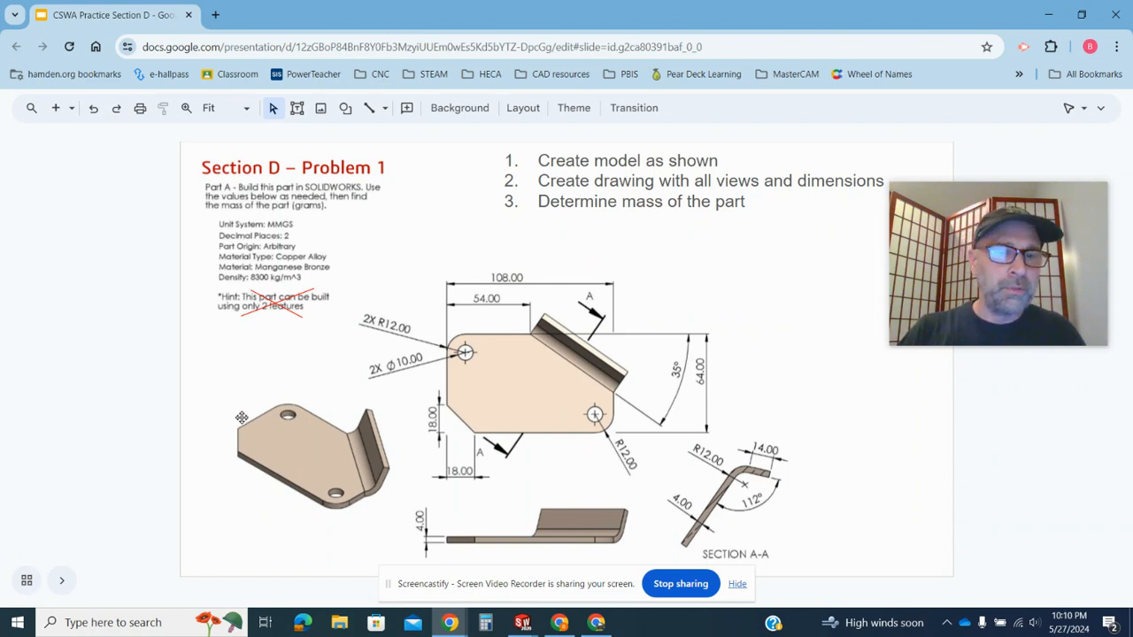
left_click(1057, 13)
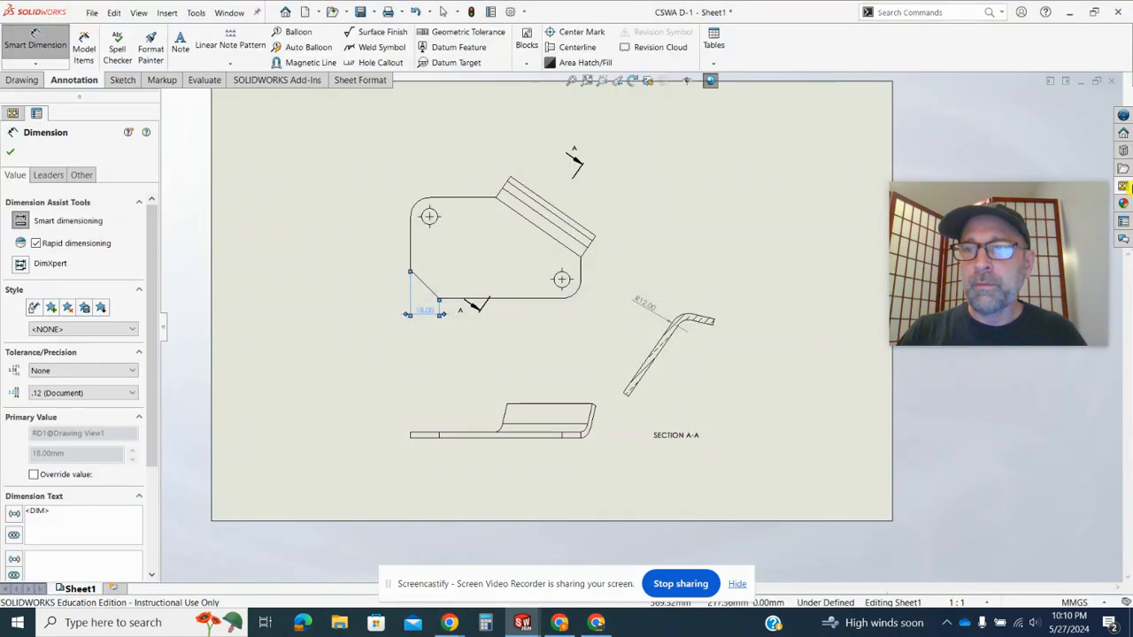
left_click(1124, 186)
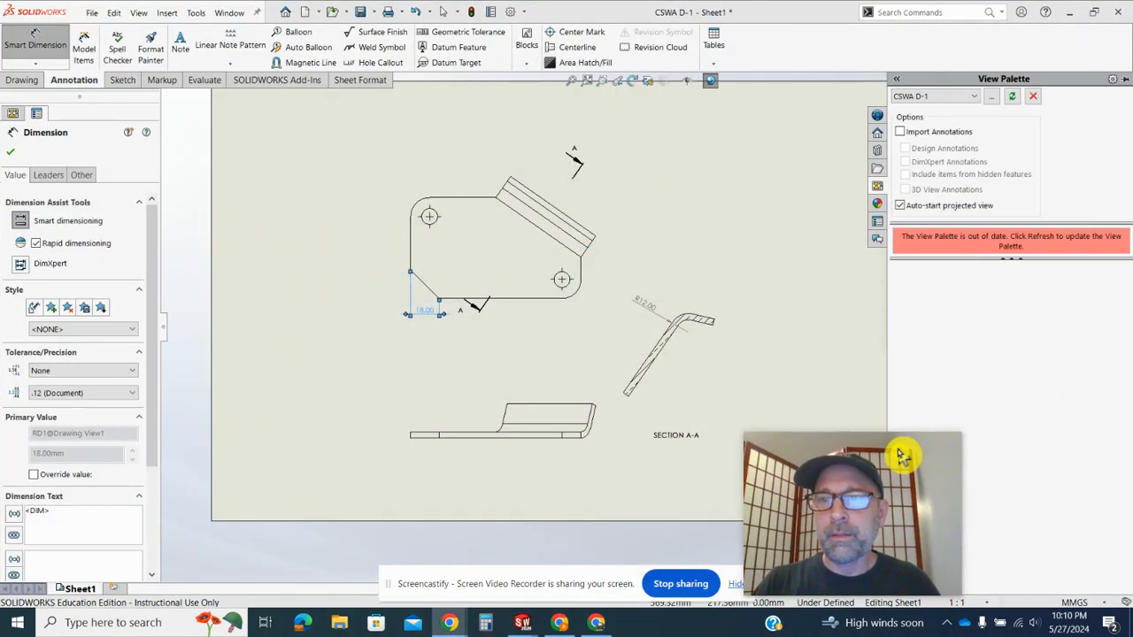
left_click(1012, 99)
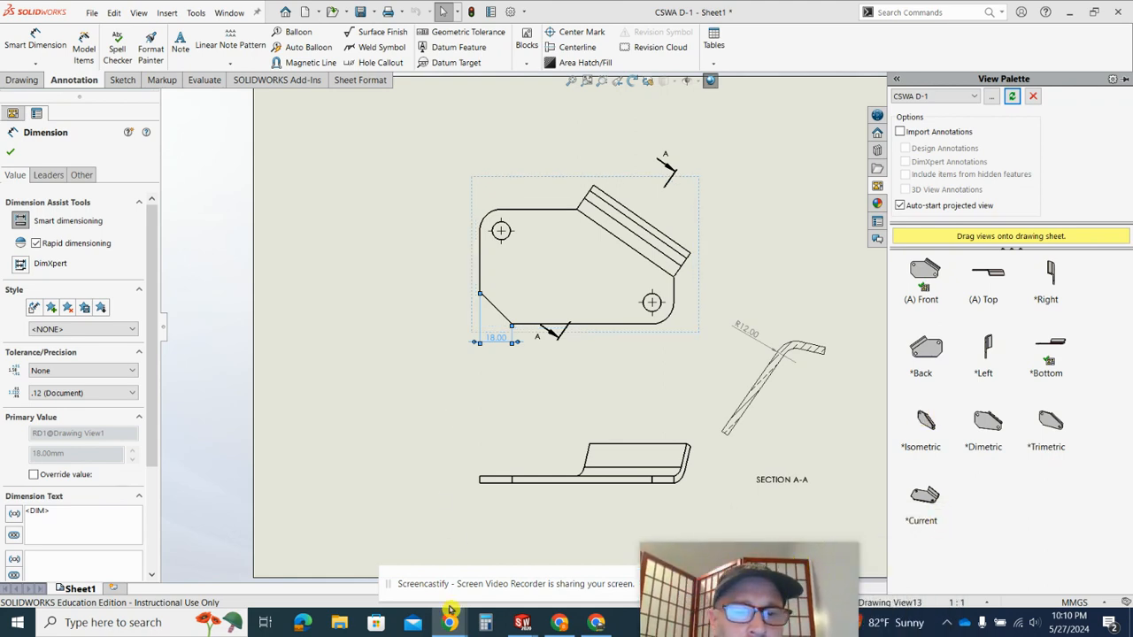
- Examine the orientation of the pictorial 3D view on the reference slide in the browser
mouse_move(452, 624)
mouse_move(348, 579)
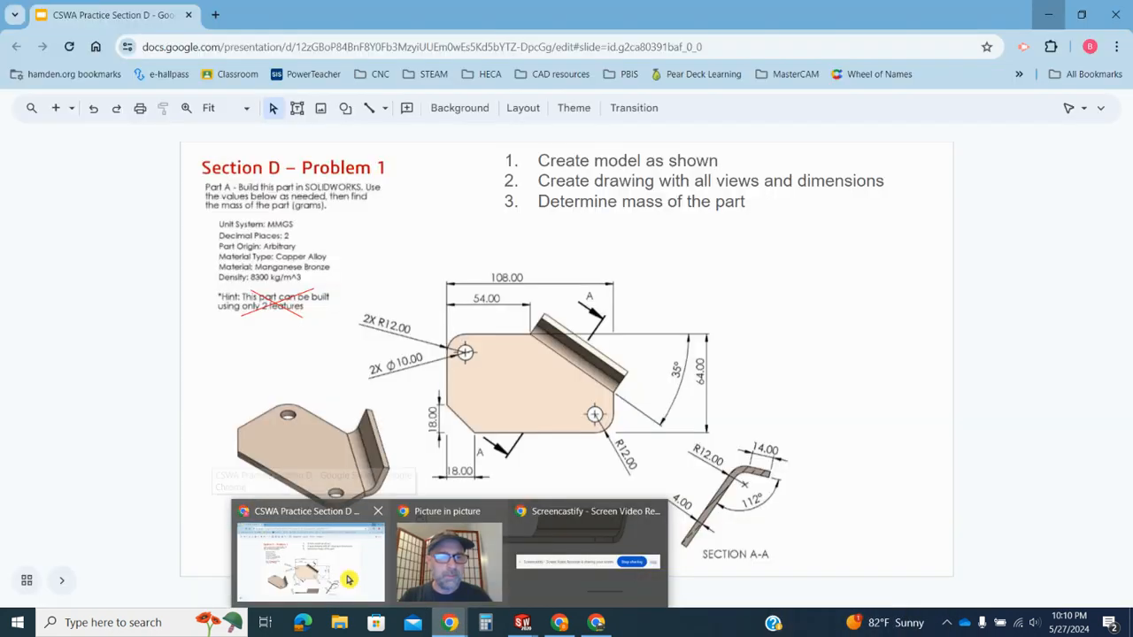
left_click(346, 577)
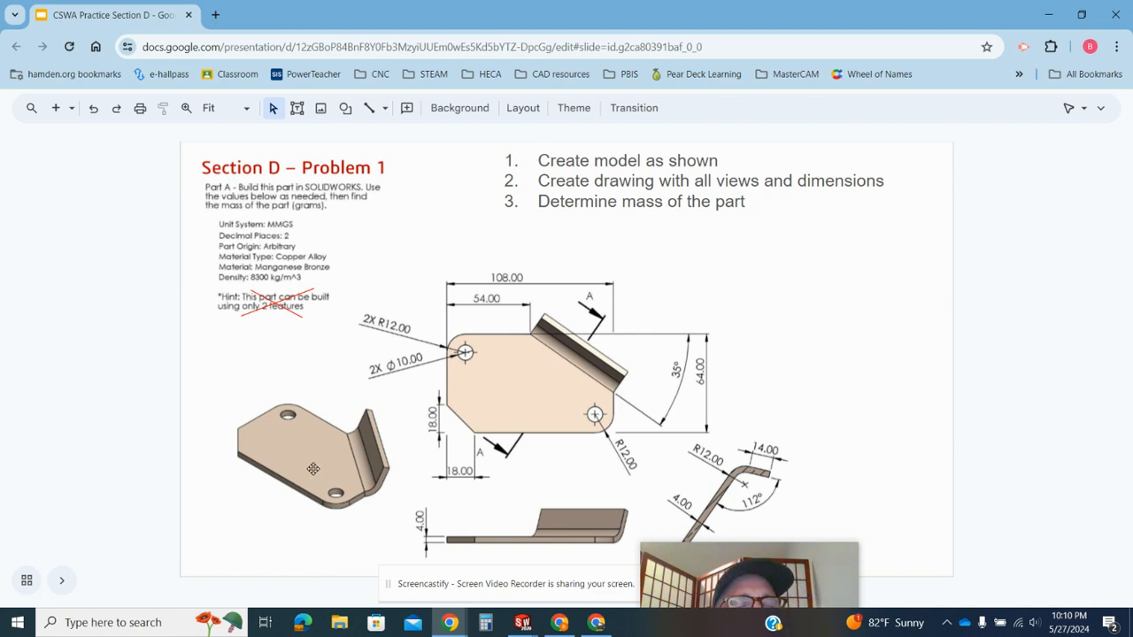
left_click(1046, 13)
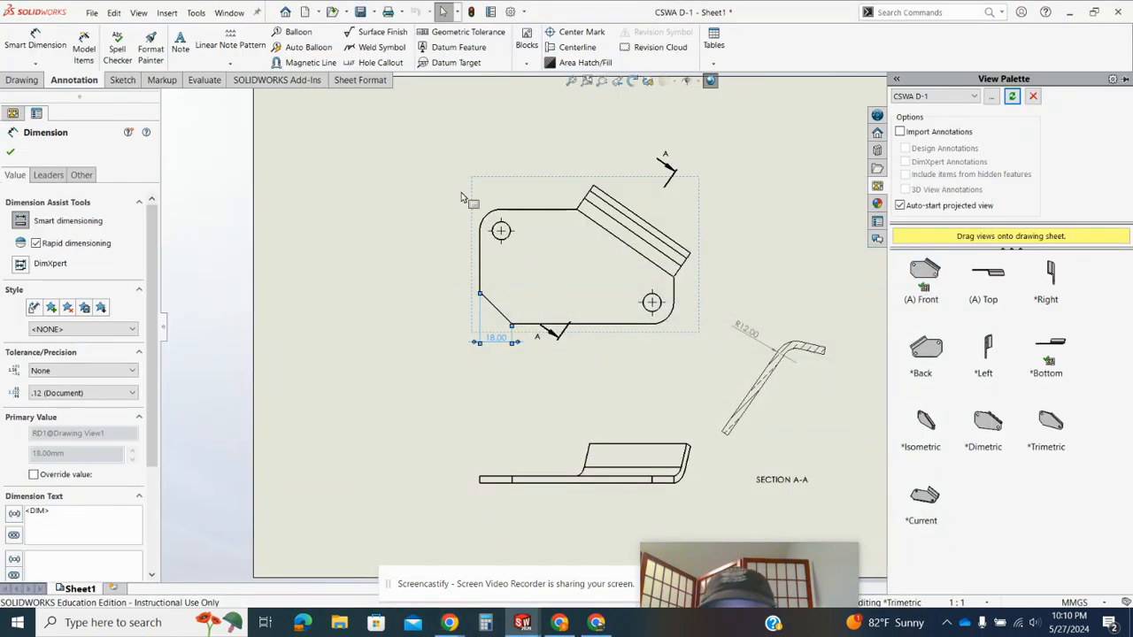
- Switch to the CSWA D-1 part model, examine it in 3D and orient it to the Bottom view
left_click(231, 13)
left_click(286, 130)
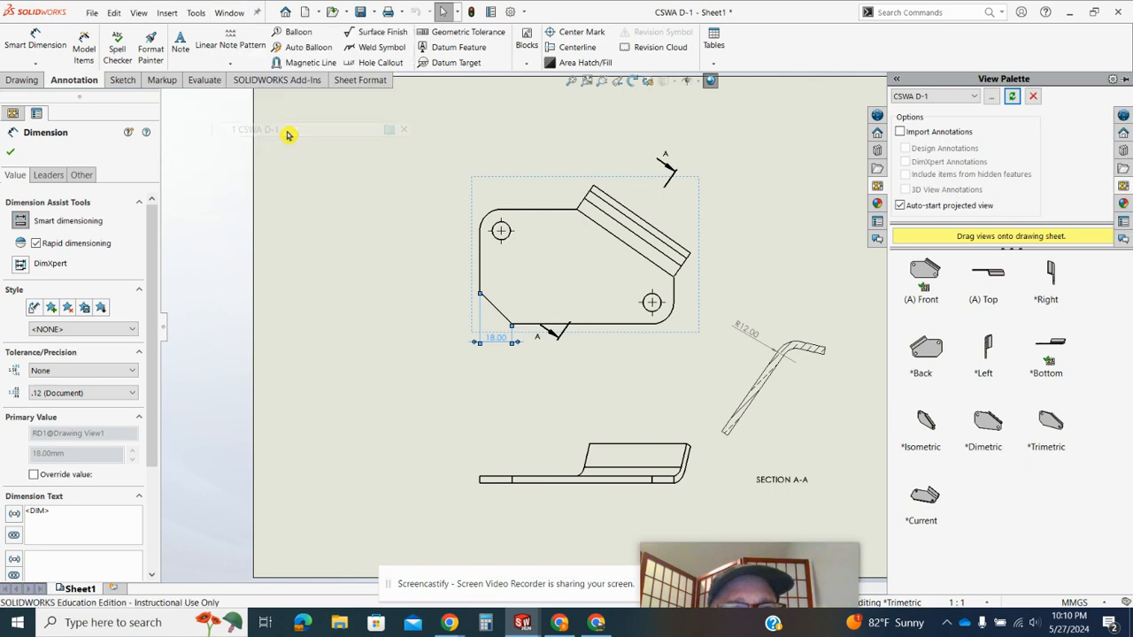
middle_click_drag(395, 248, 428, 216)
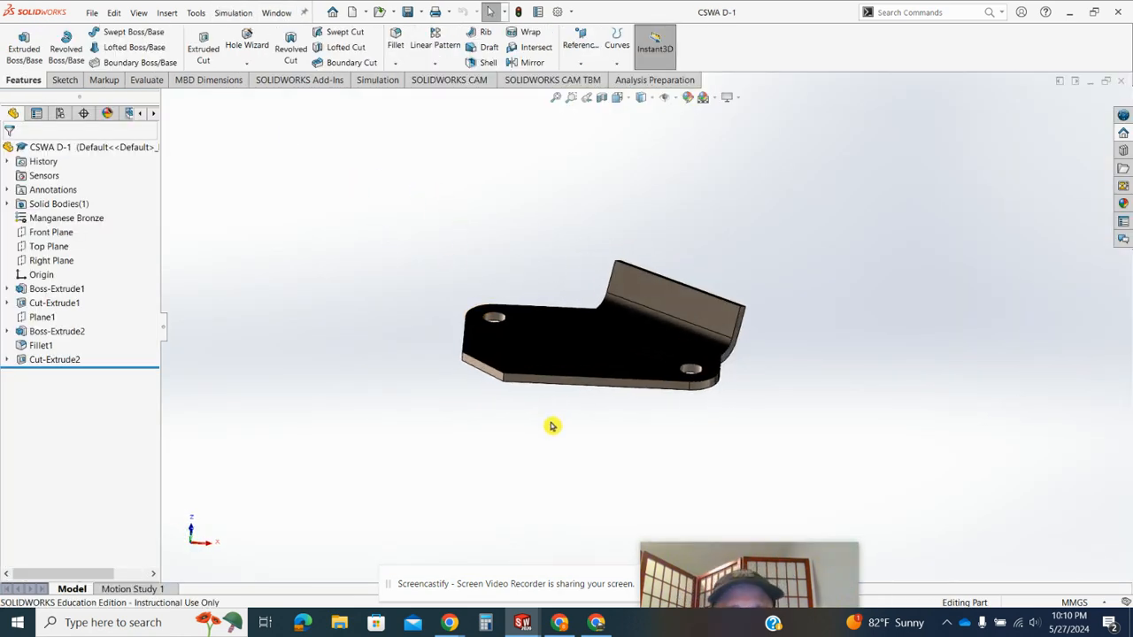
key("space")
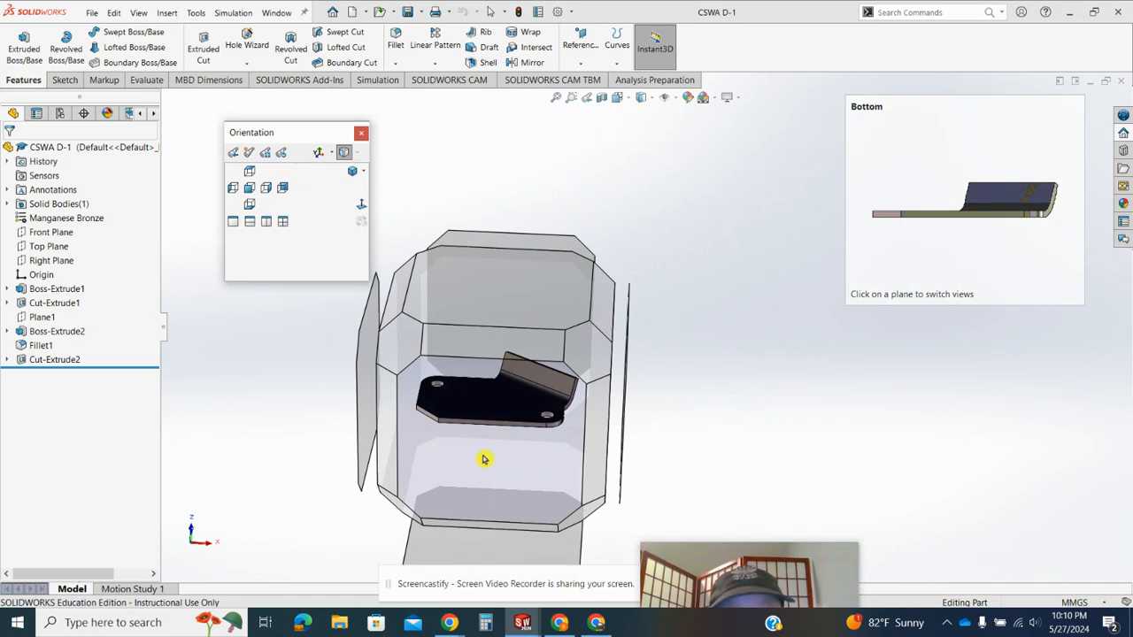
left_click(484, 459)
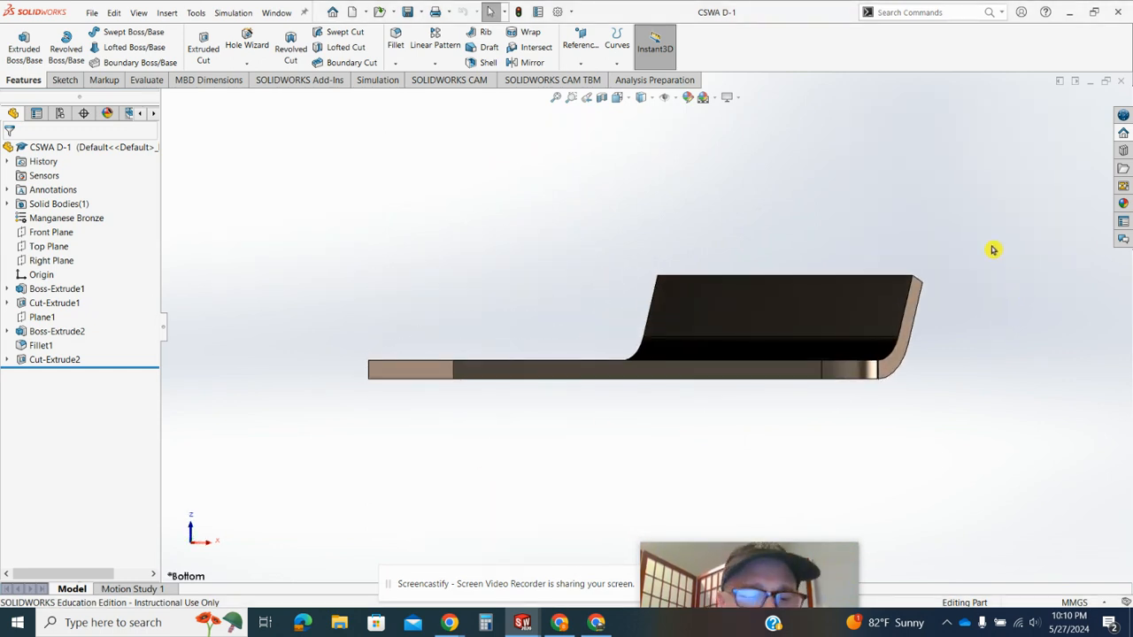
- Orient the part to the Front view and flip it between its front and bottom sides to compare the orientations
middle_click_drag(980, 271, 943, 336)
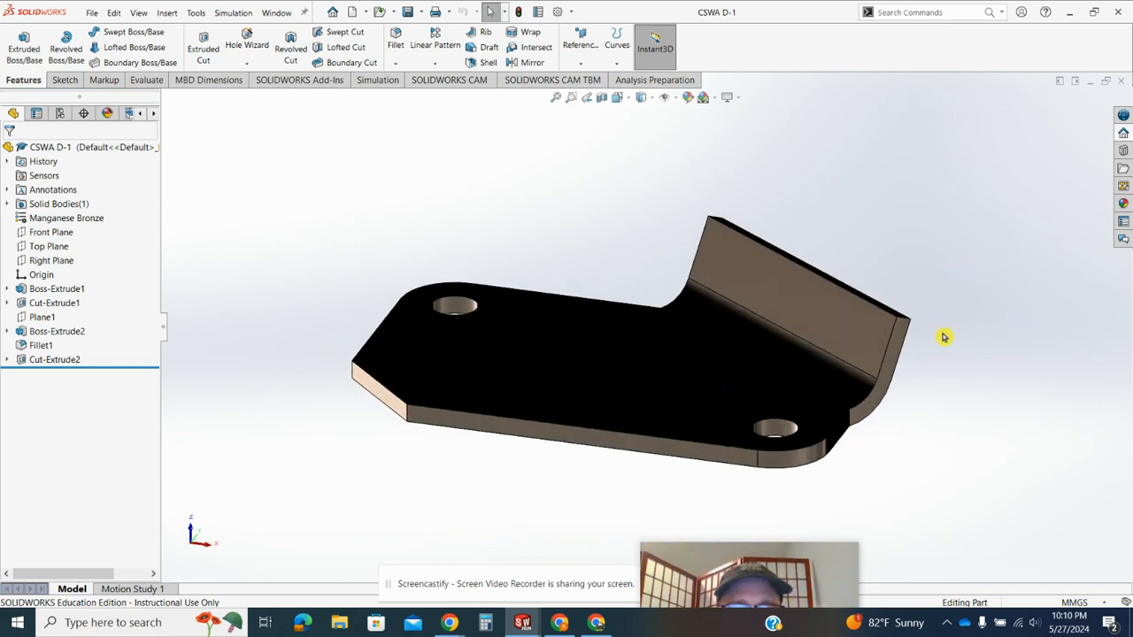
key("space")
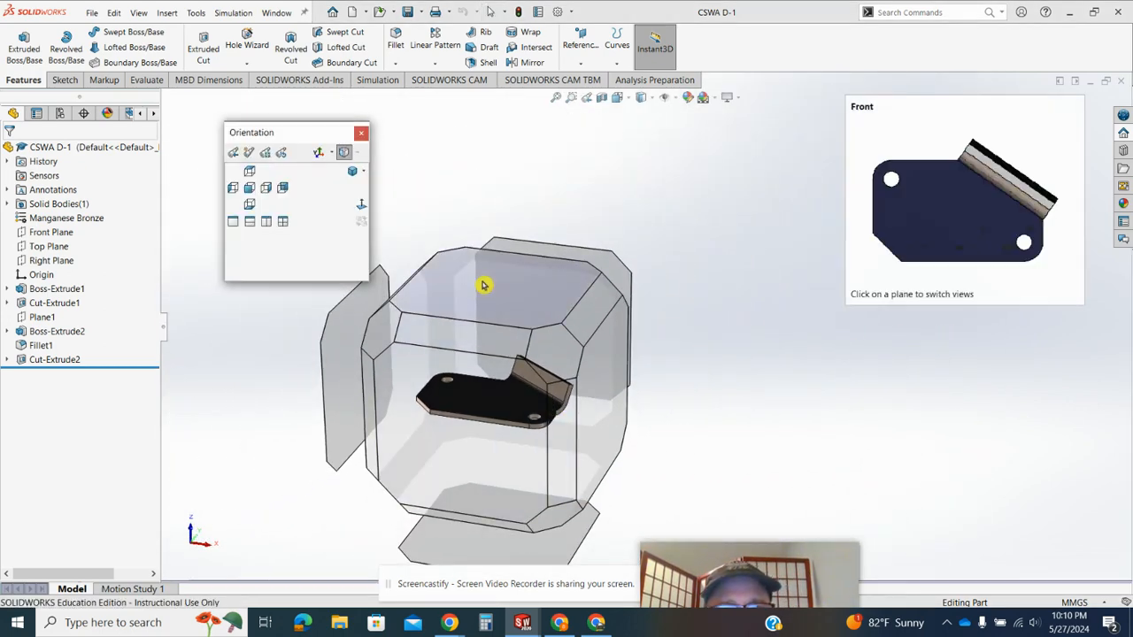
left_click(444, 289)
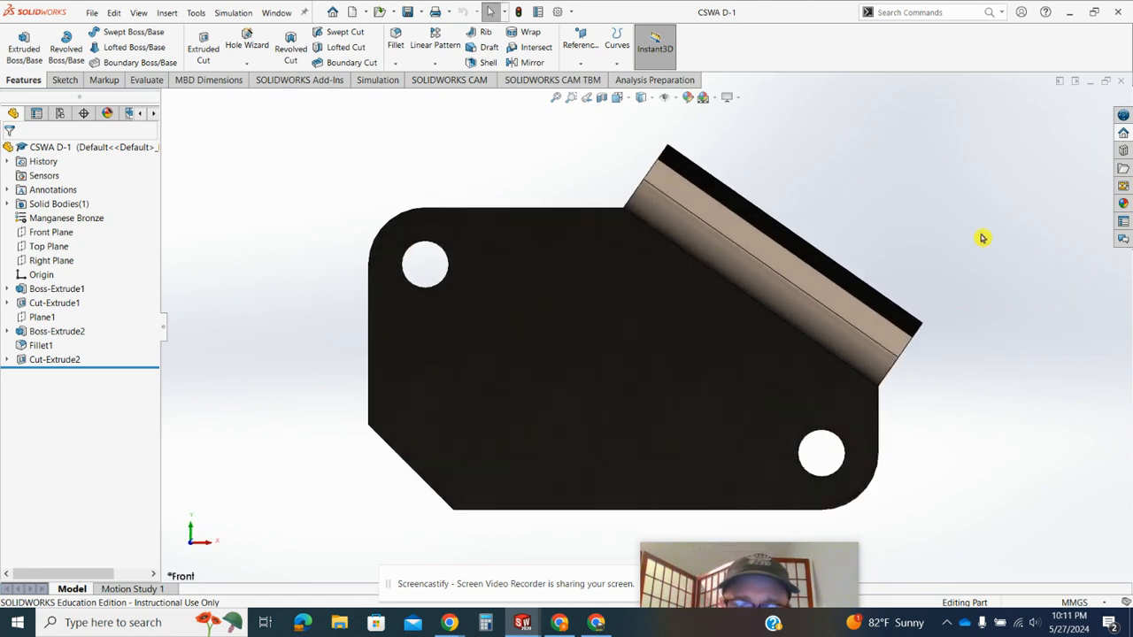
key("shift+Up")
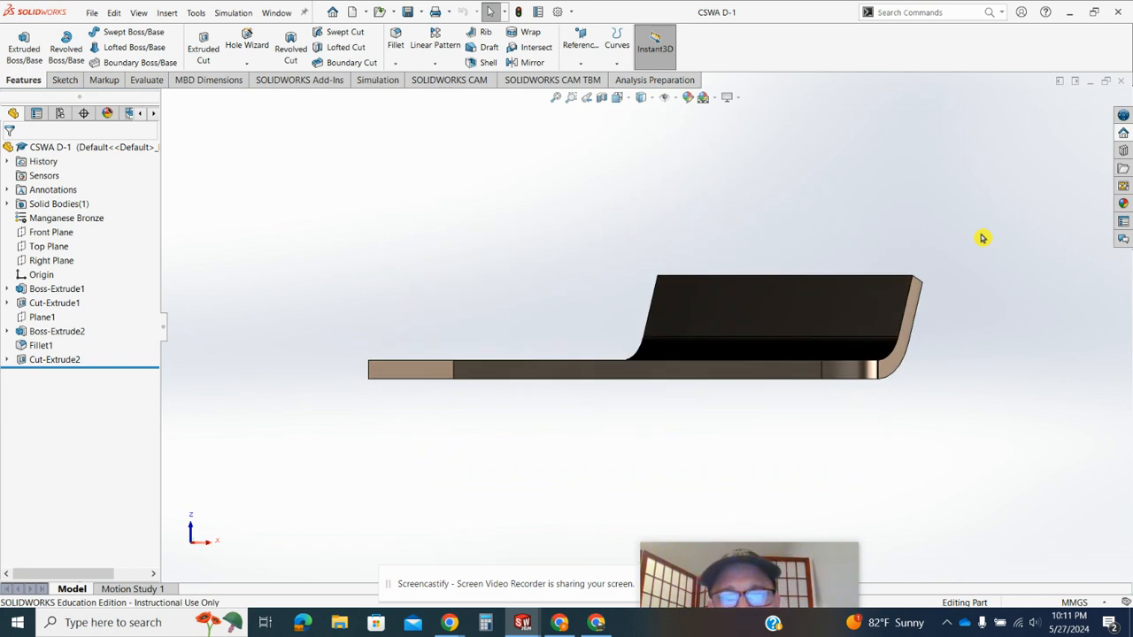
key("shift+Down")
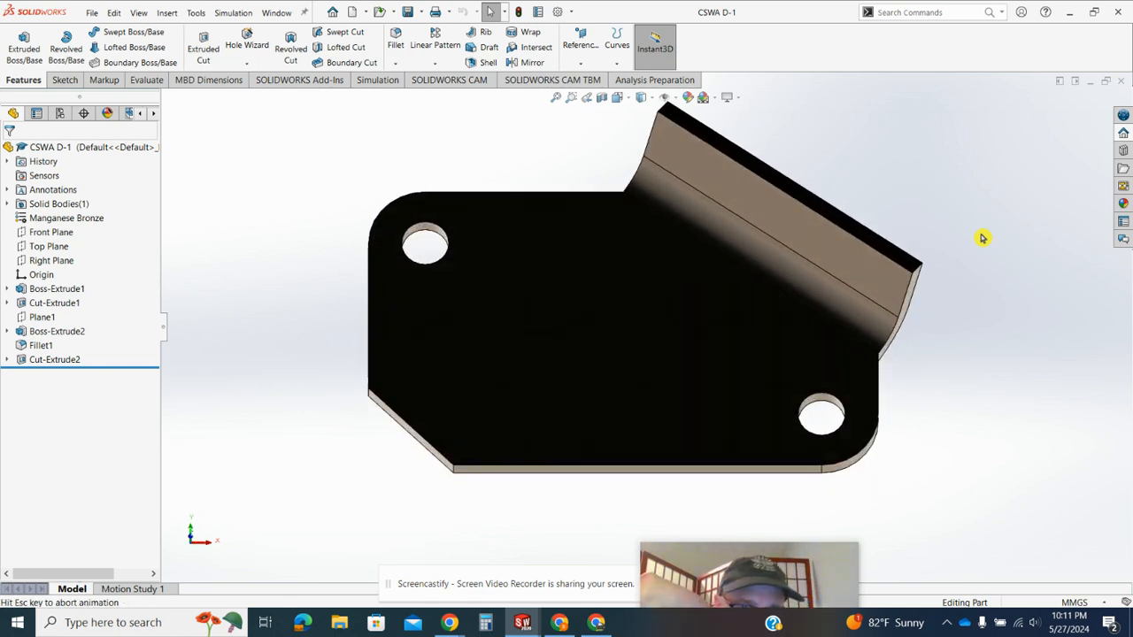
key("shift+Up")
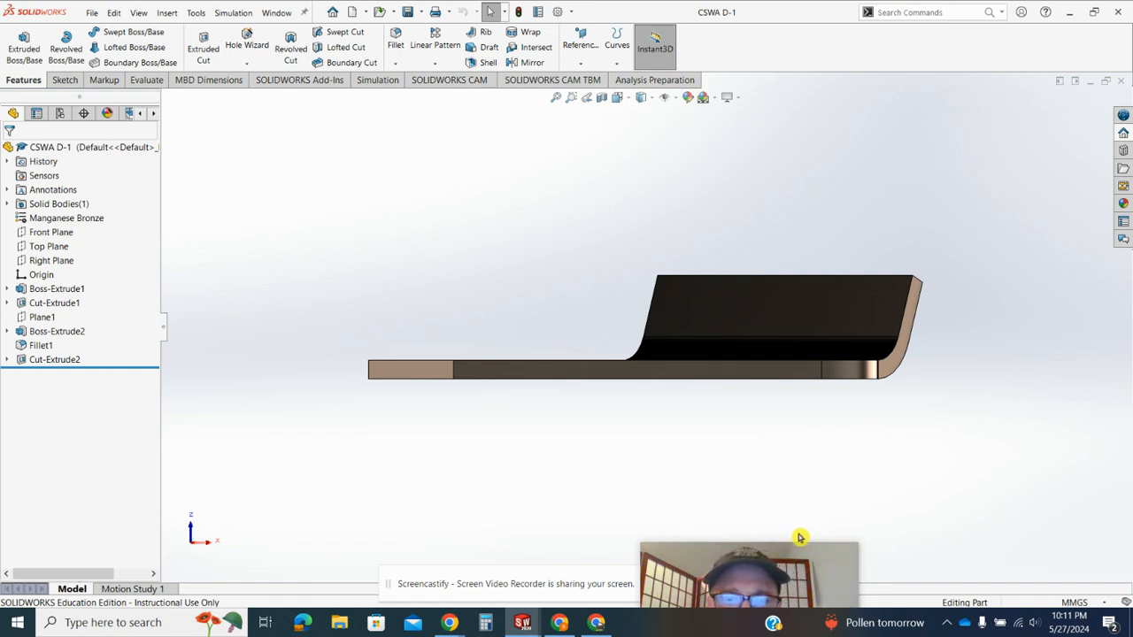
left_click_drag(799, 537, 971, 438)
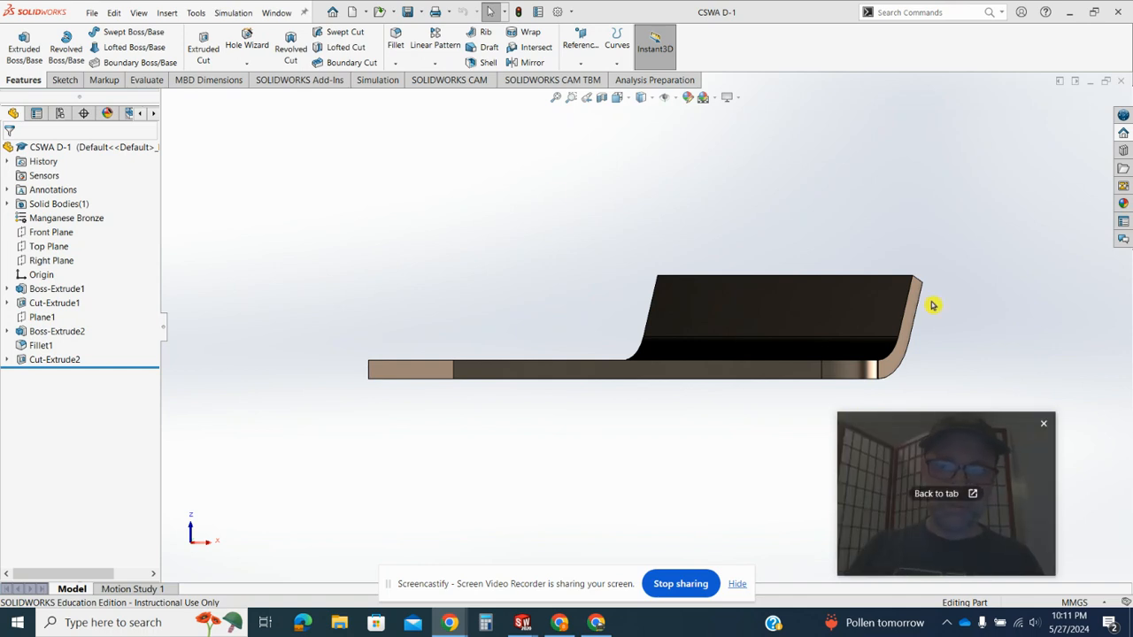
- Rotate the part from its bottom-side view into a pictorial orientation showing both holes and the bent flange, like the reference slide
left_click(549, 199)
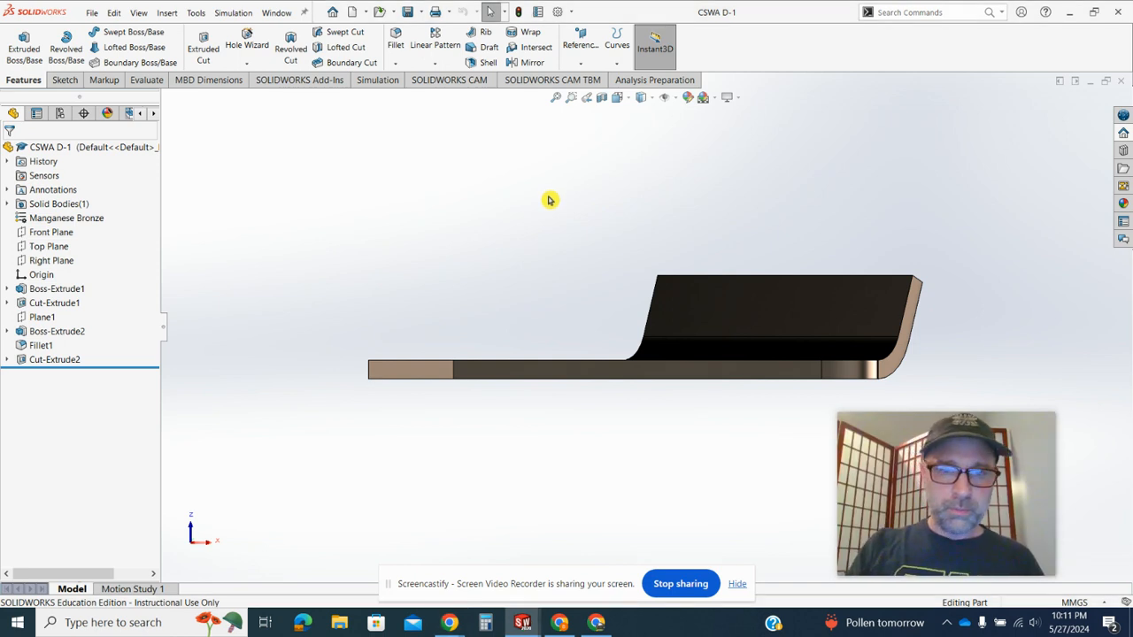
key("Left")
key("Left")
key("Left")
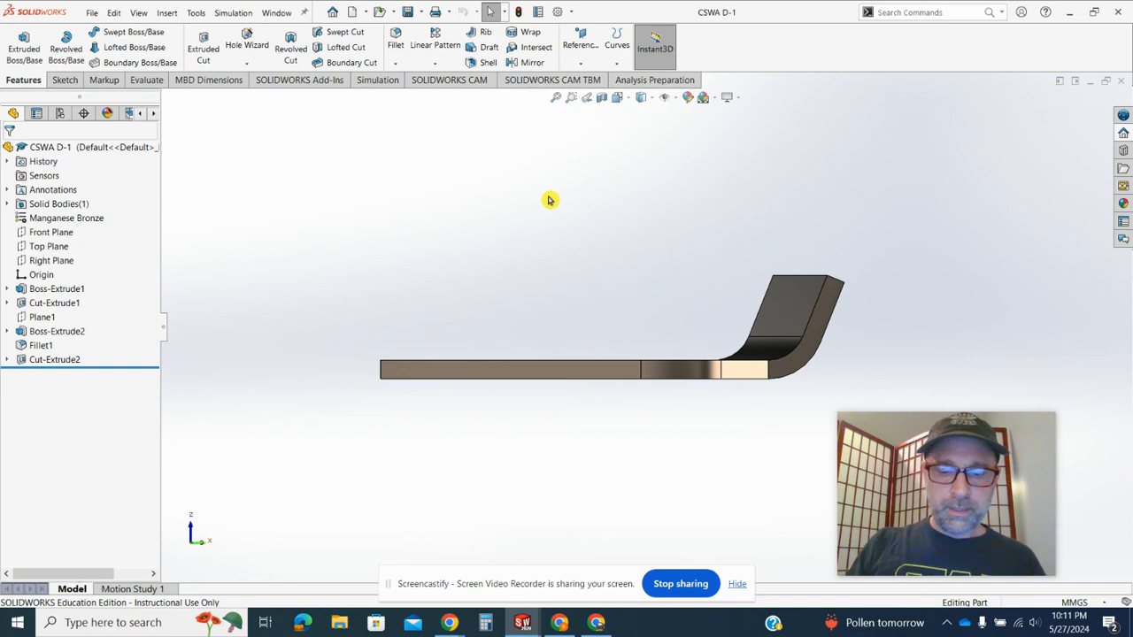
key("Down")
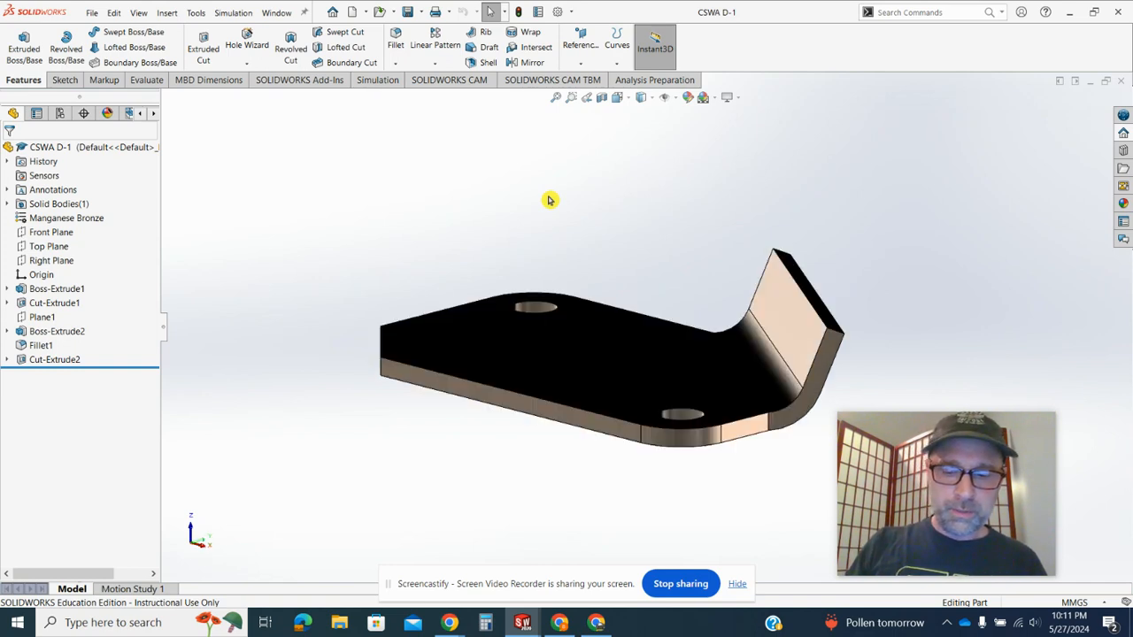
key("Down")
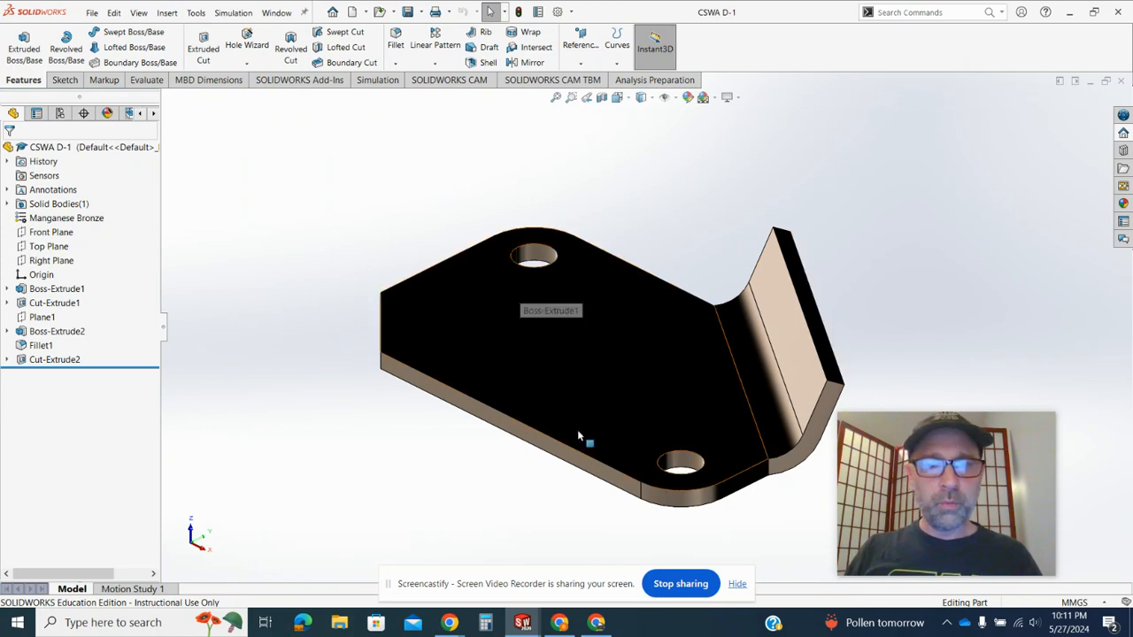
- Switch to the reference slide in the browser, compare its pictorial 3D view with the part's orientation, and return to the part
mouse_move(448, 625)
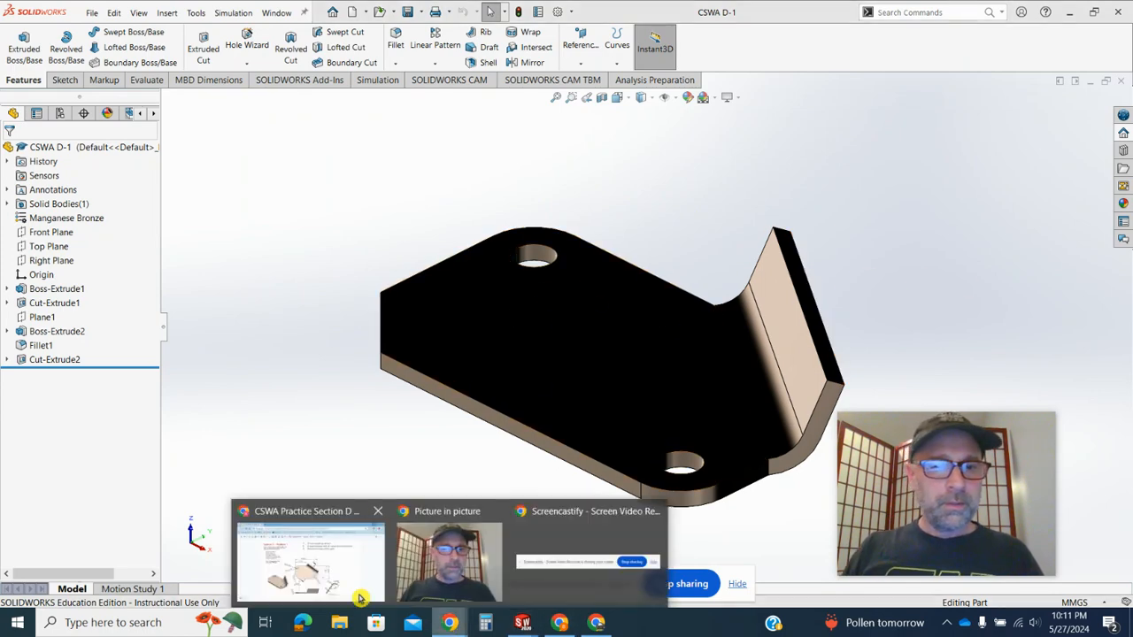
mouse_move(332, 578)
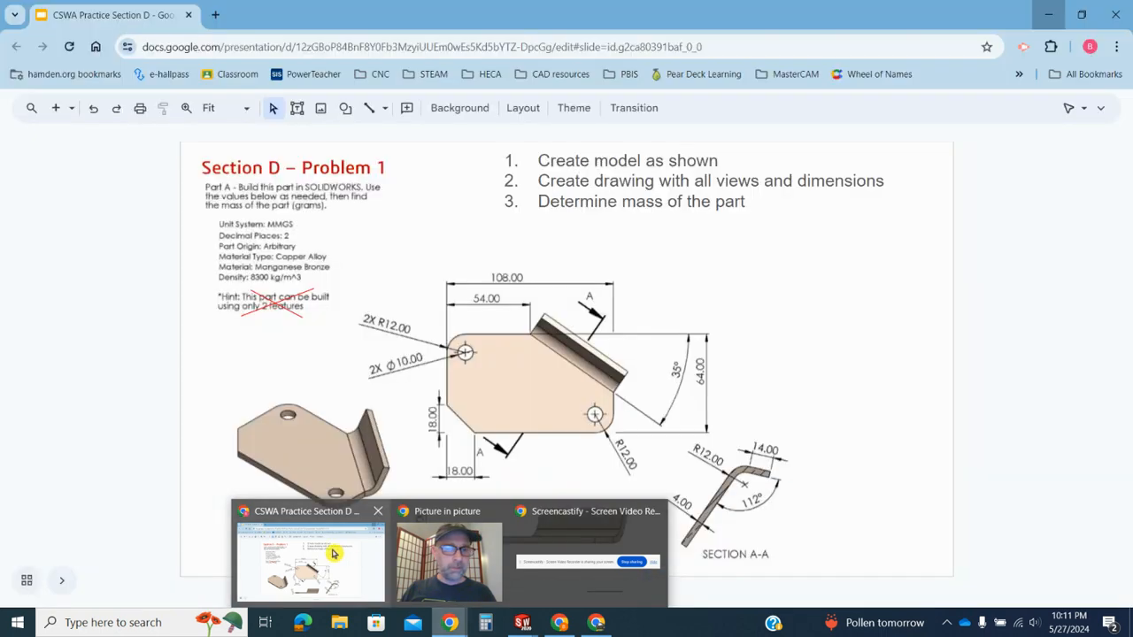
left_click(333, 552)
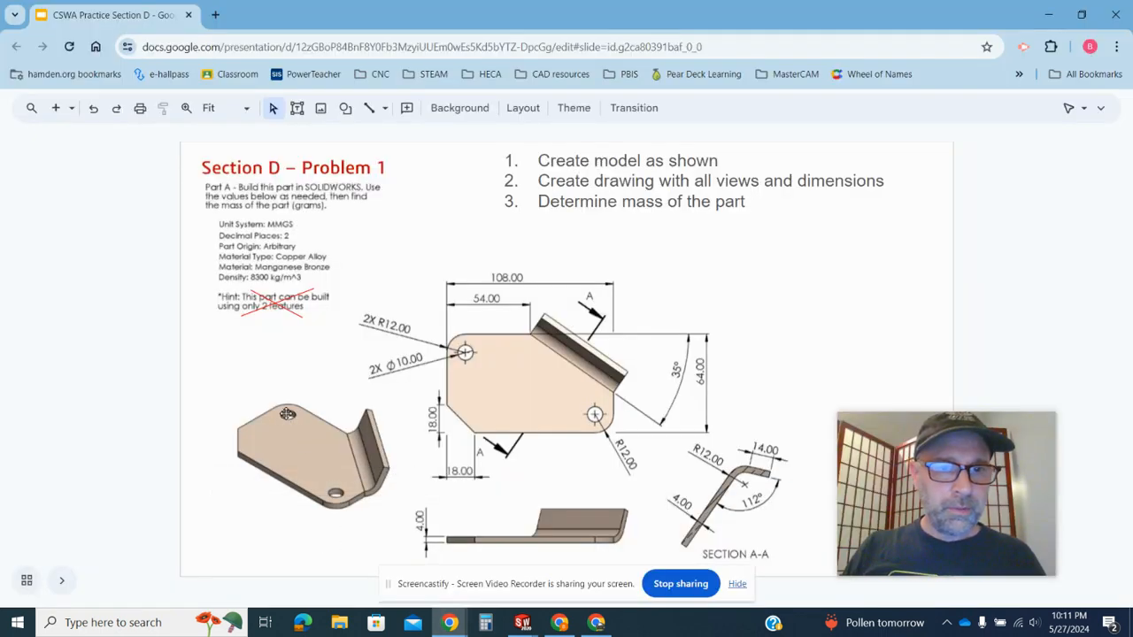
left_click(1047, 18)
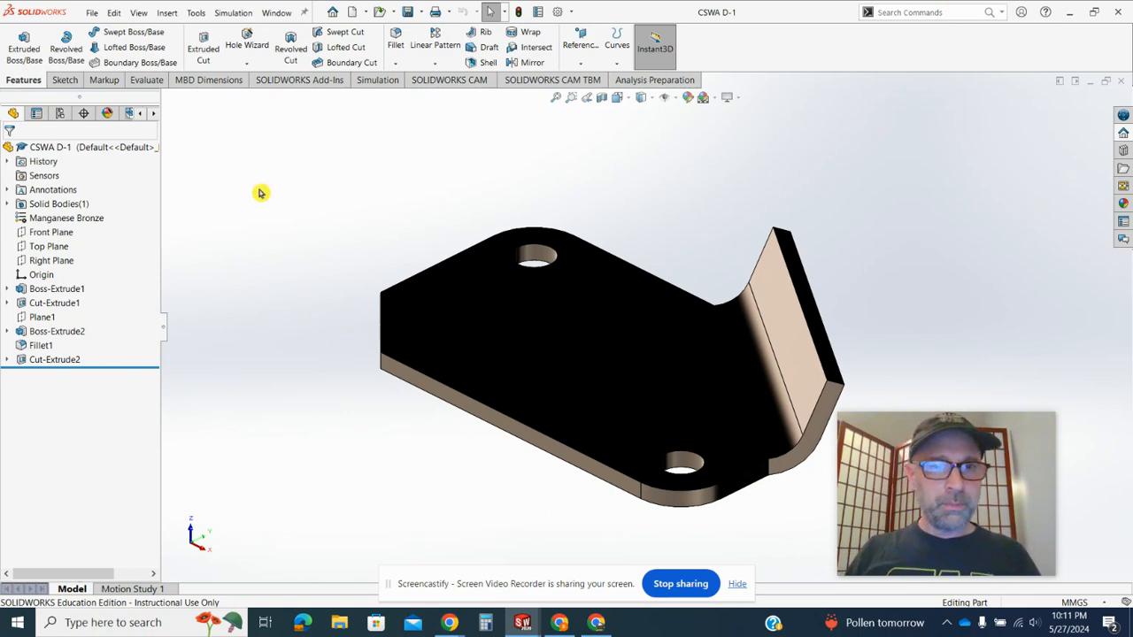
- Save the part's current orientation as a new named view called ISO DRAWING
key("space")
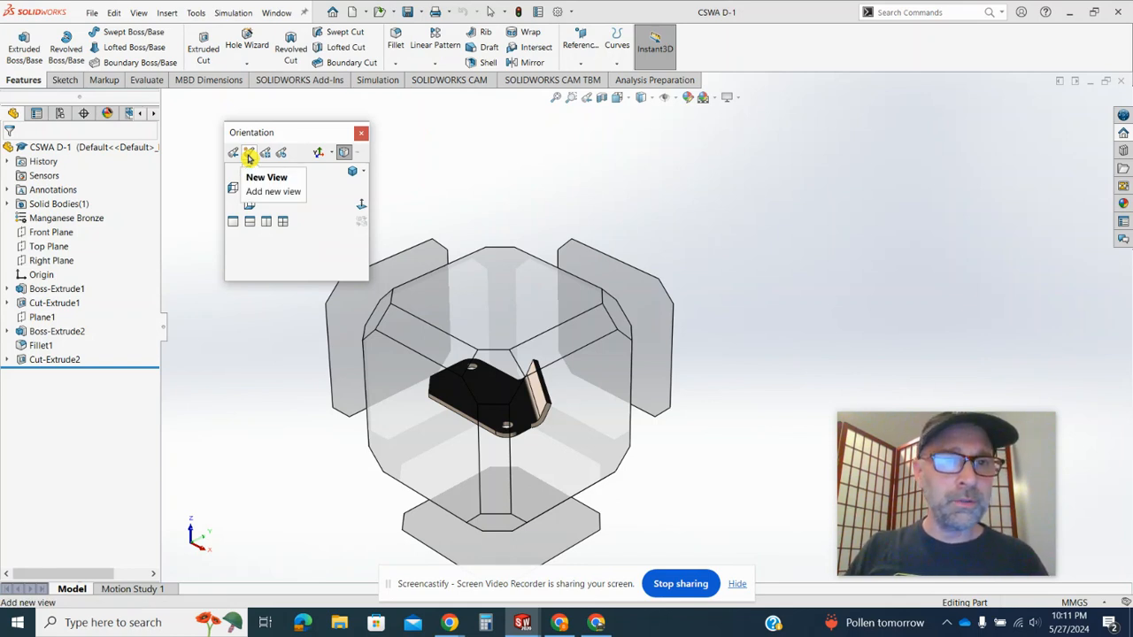
left_click(249, 155)
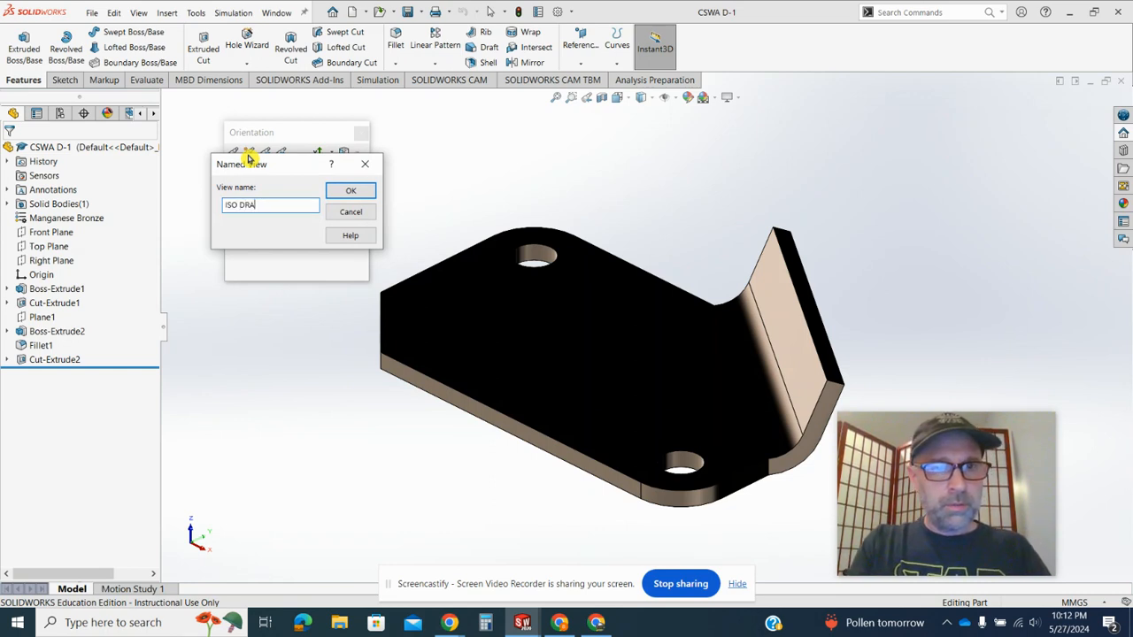
left_click(351, 192)
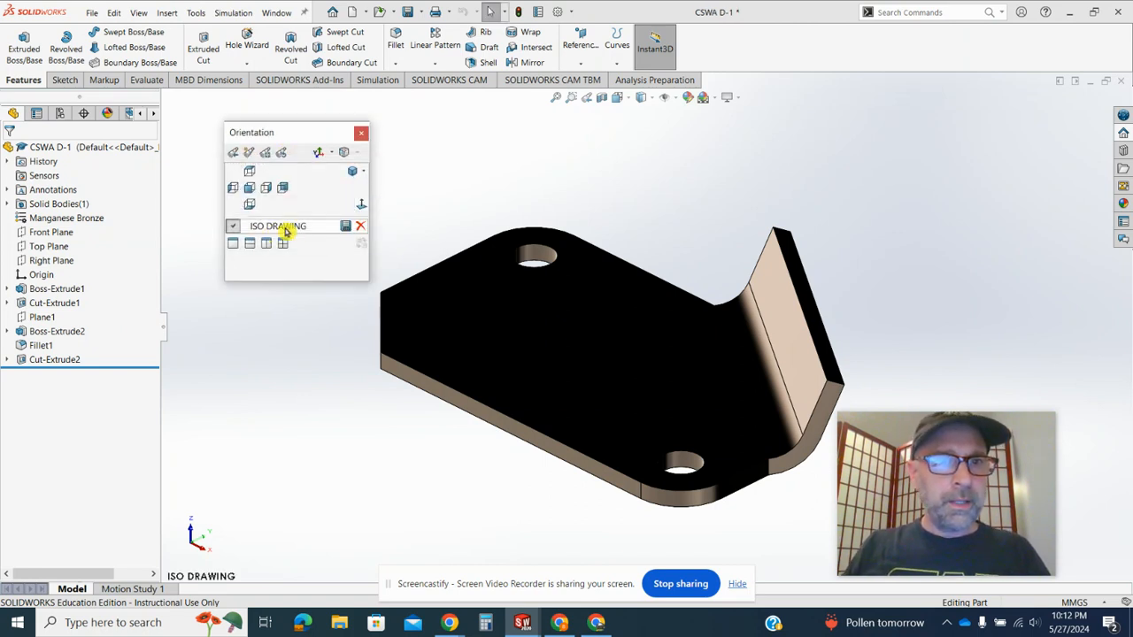
mouse_move(276, 227)
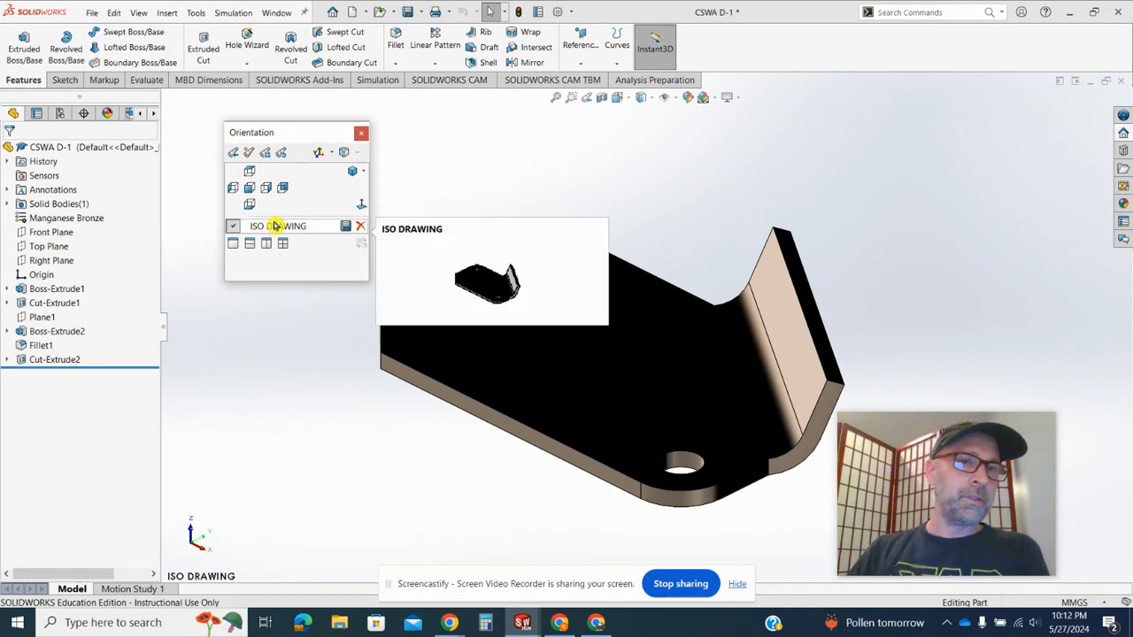
left_click(361, 133)
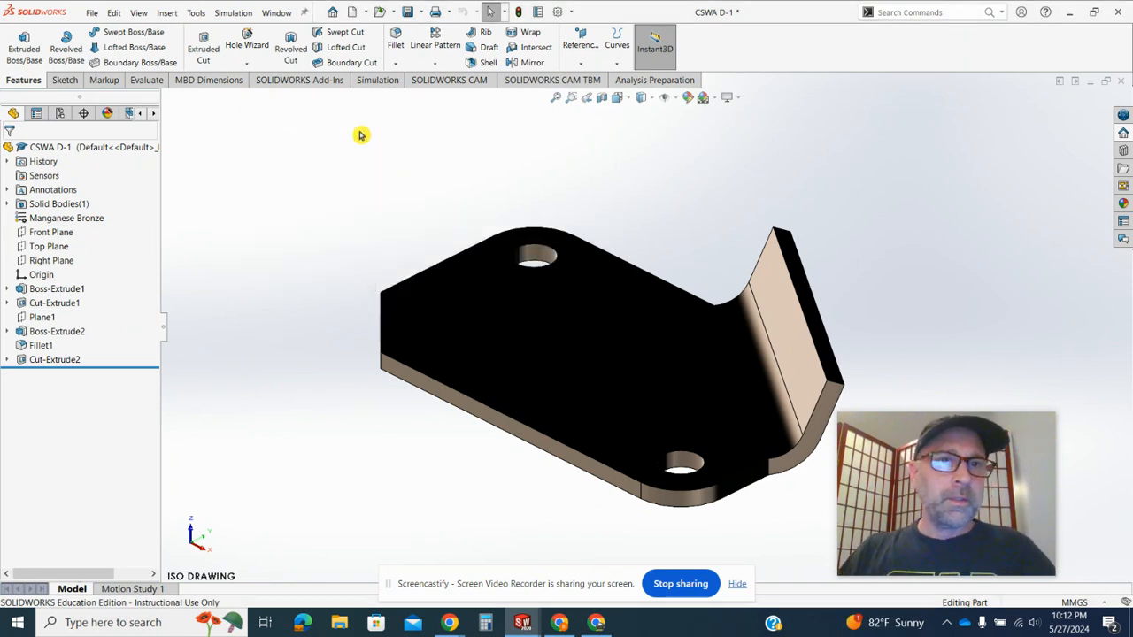
- Switch back to the CSWA D-1 drawing and refresh its View Palette to load the part's saved views
left_click(276, 13)
left_click(314, 173)
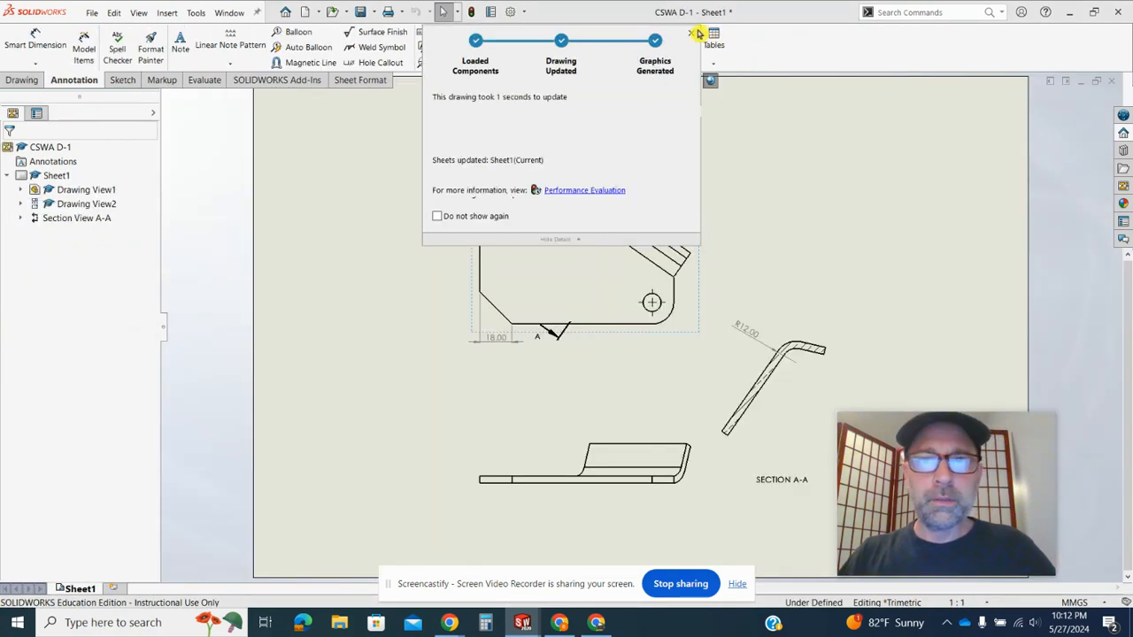
left_click(1123, 186)
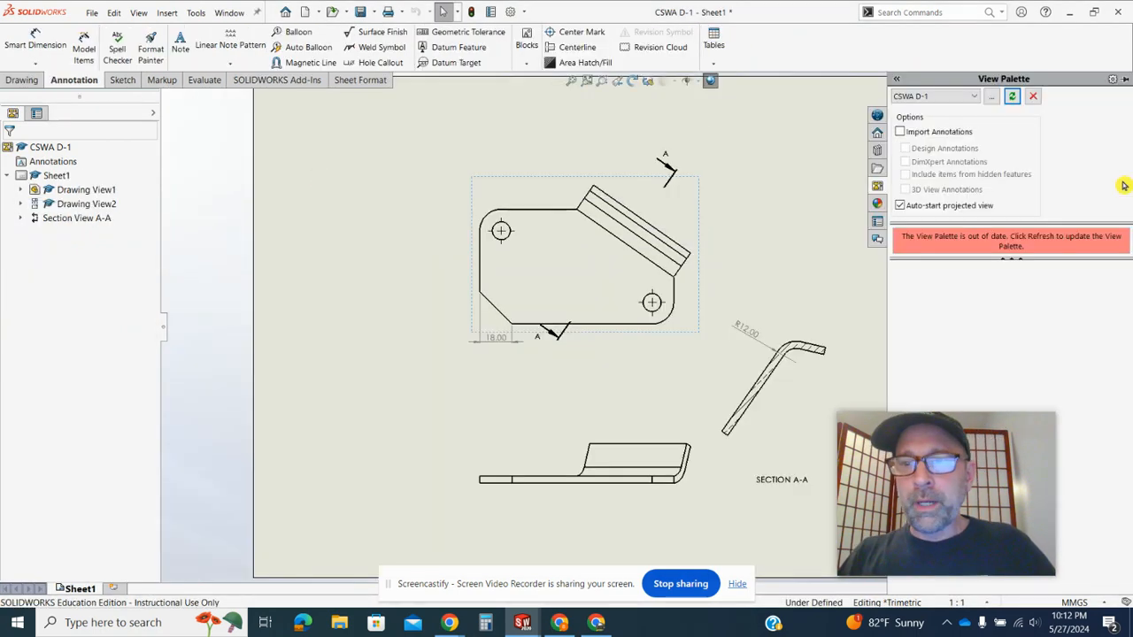
left_click(1012, 96)
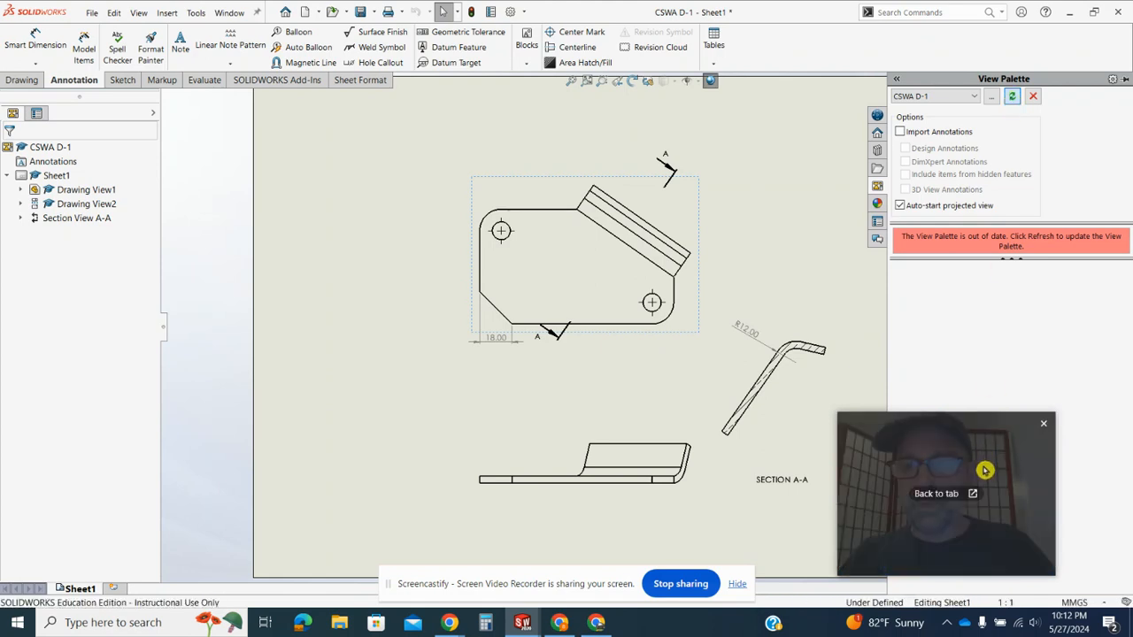
left_click_drag(985, 470, 1011, 599)
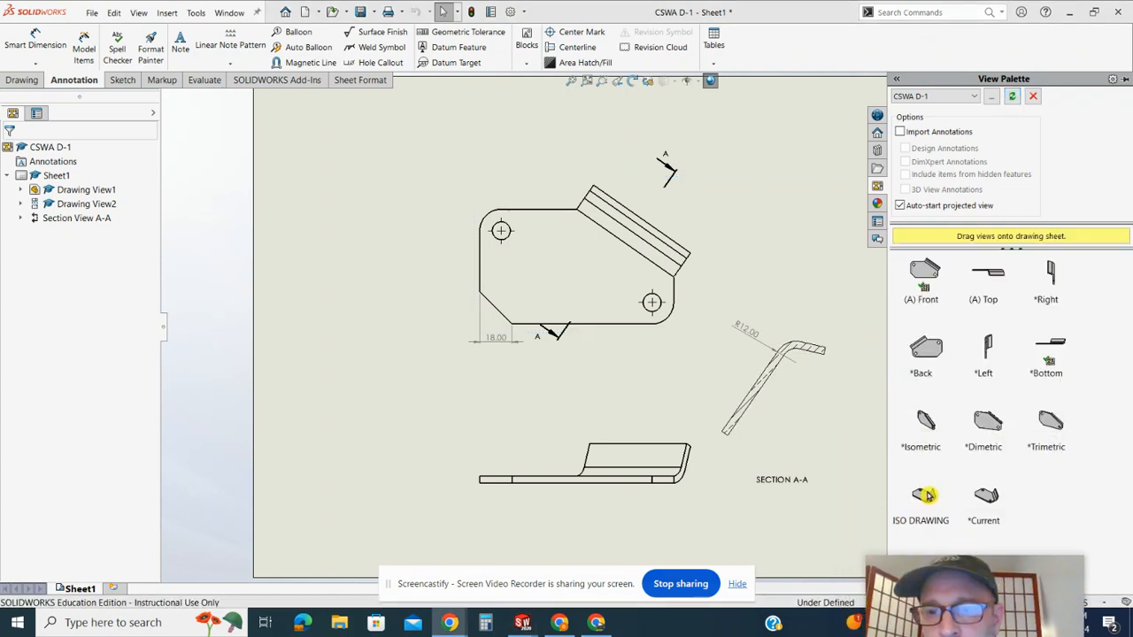
- Place the ISO DRAWING view on the sheet to the left of the front view and display it Shaded With Edges
left_click_drag(925, 496, 404, 353)
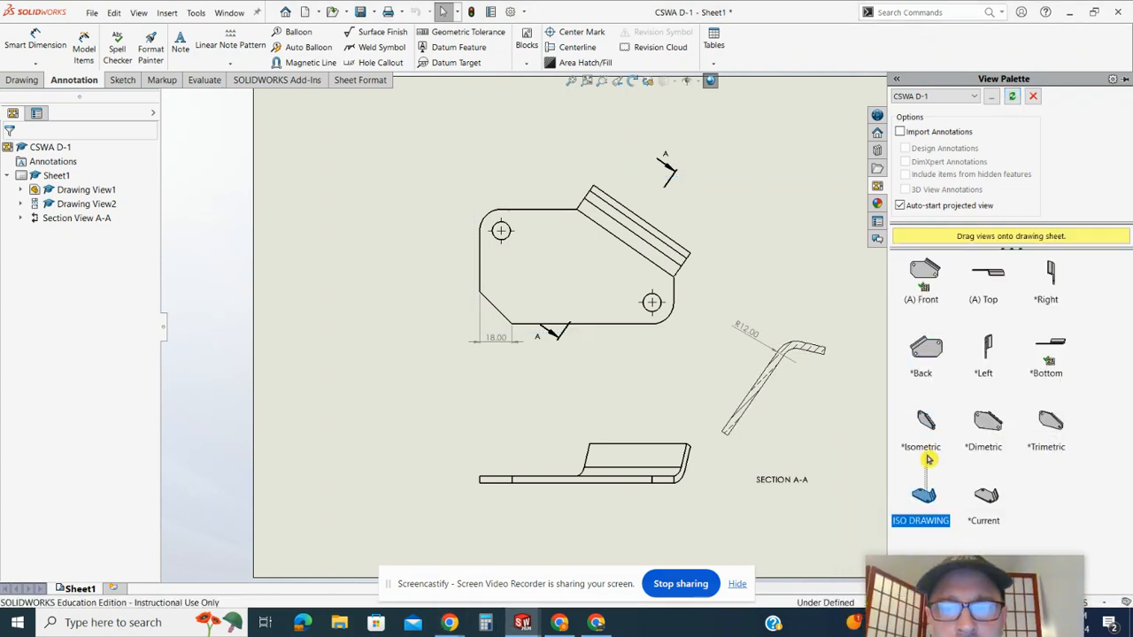
left_click_drag(928, 496, 374, 354)
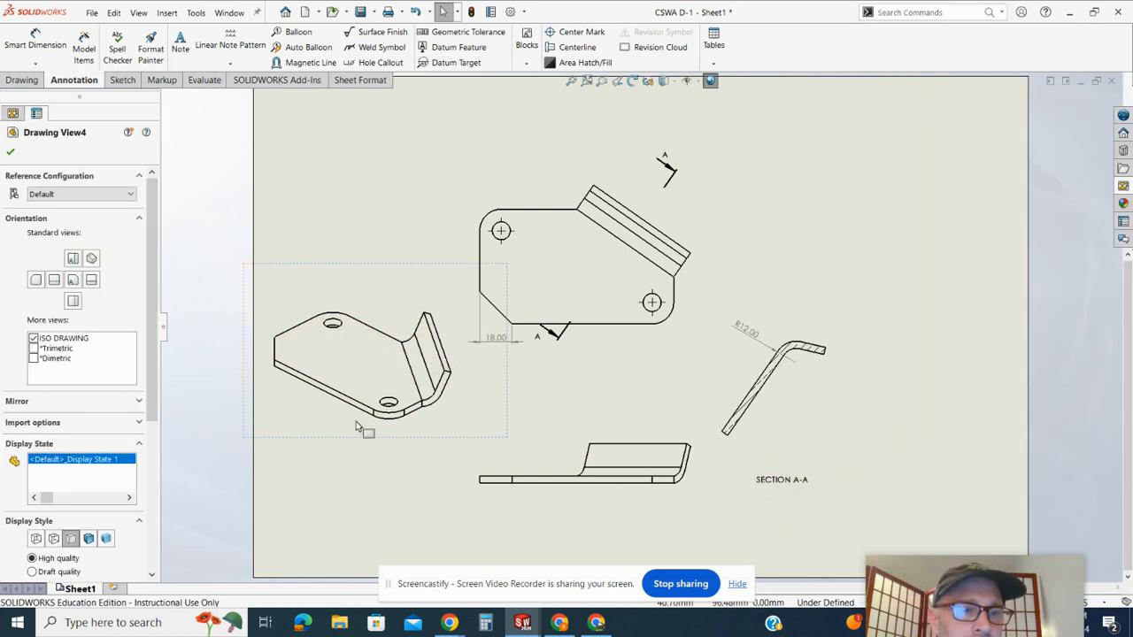
left_click(89, 539)
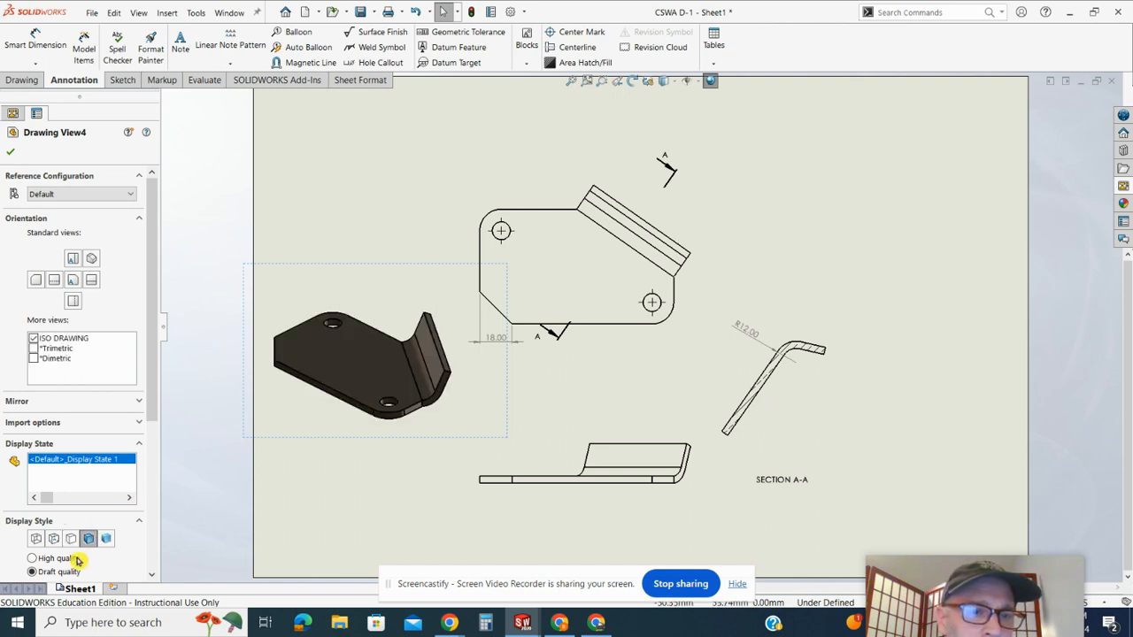
mouse_move(158, 390)
left_mouse_down()
mouse_move(169, 537)
mouse_move(245, 331)
left_mouse_up()
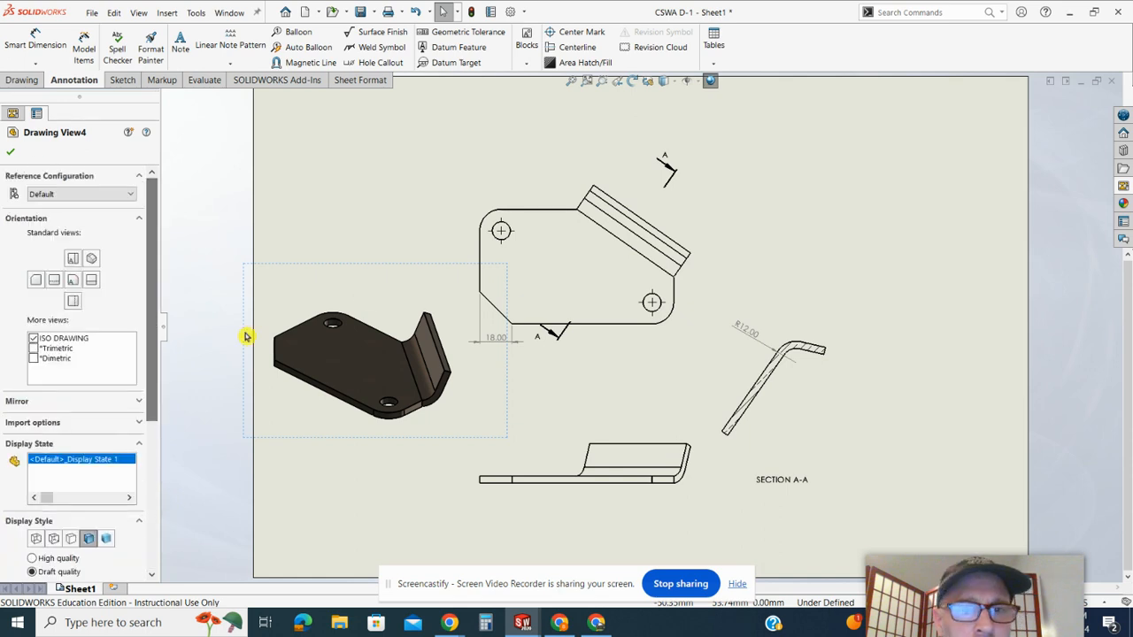
- Set the front view's display style to Shaded With Edges, including the projected and section views that follow it
left_click(489, 190)
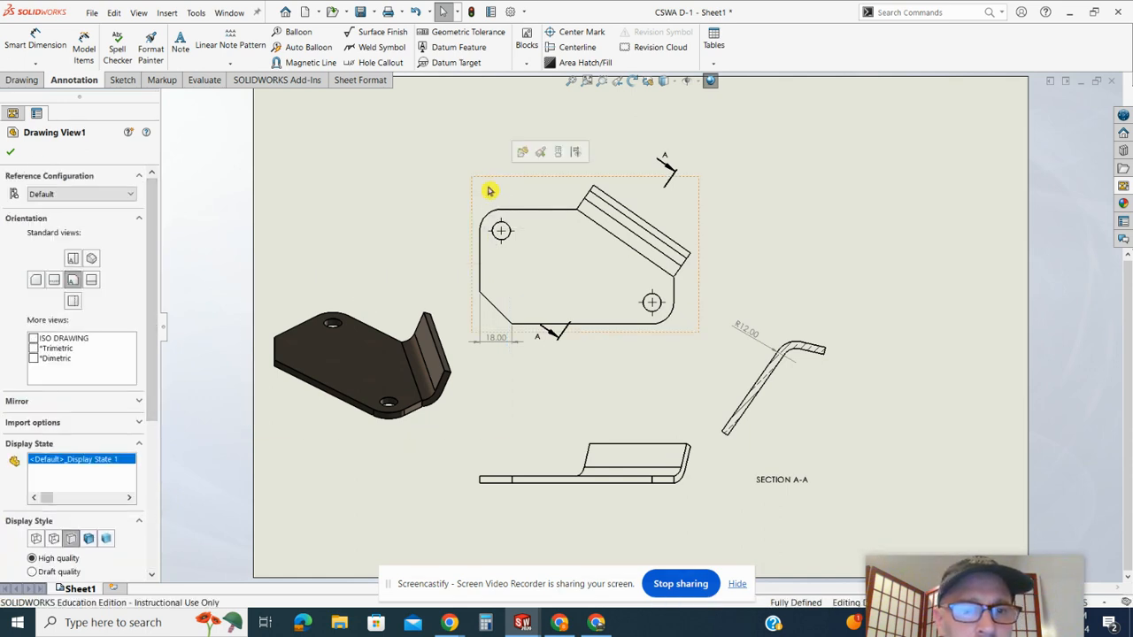
left_click(88, 538)
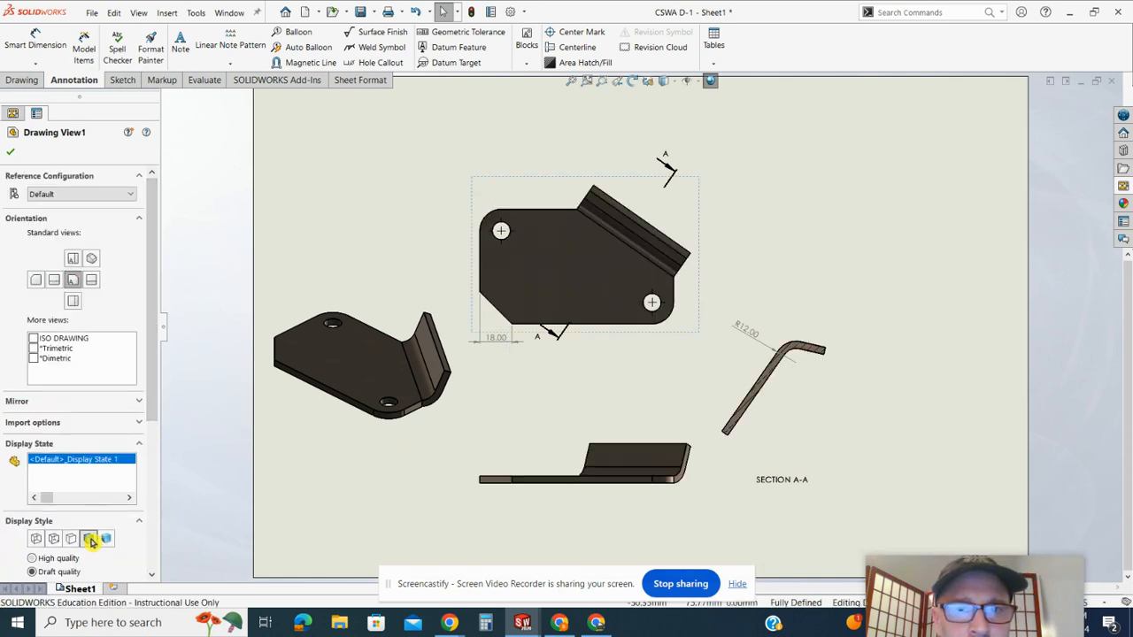
left_click(886, 252)
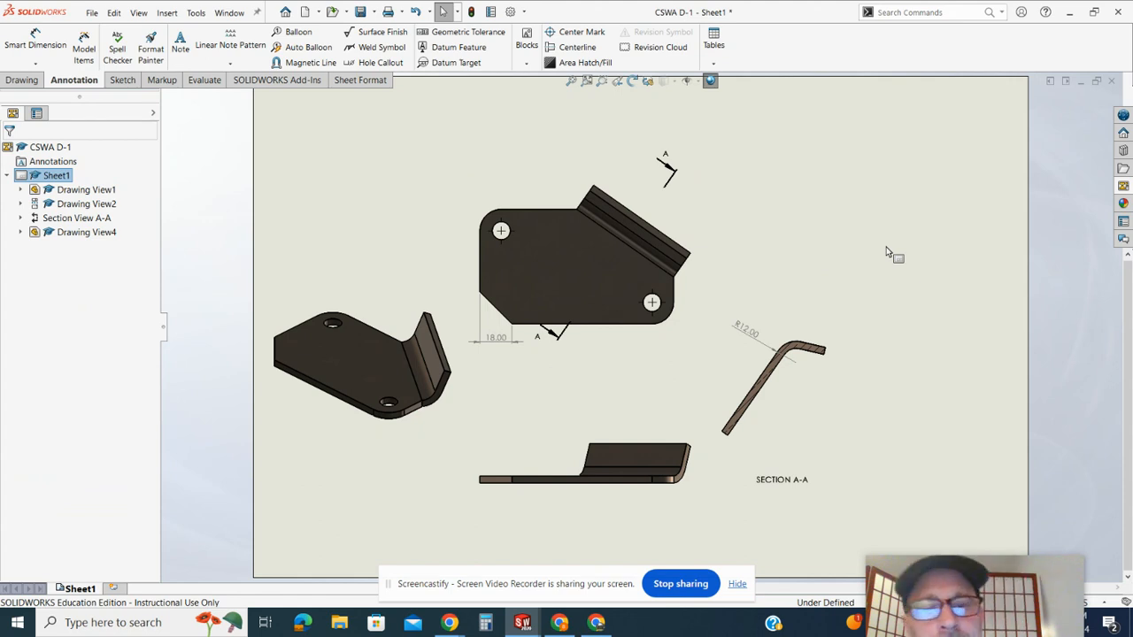
- Move section view A-A slightly up and closer to the front view on the sheet
left_click_drag(933, 576, 951, 235)
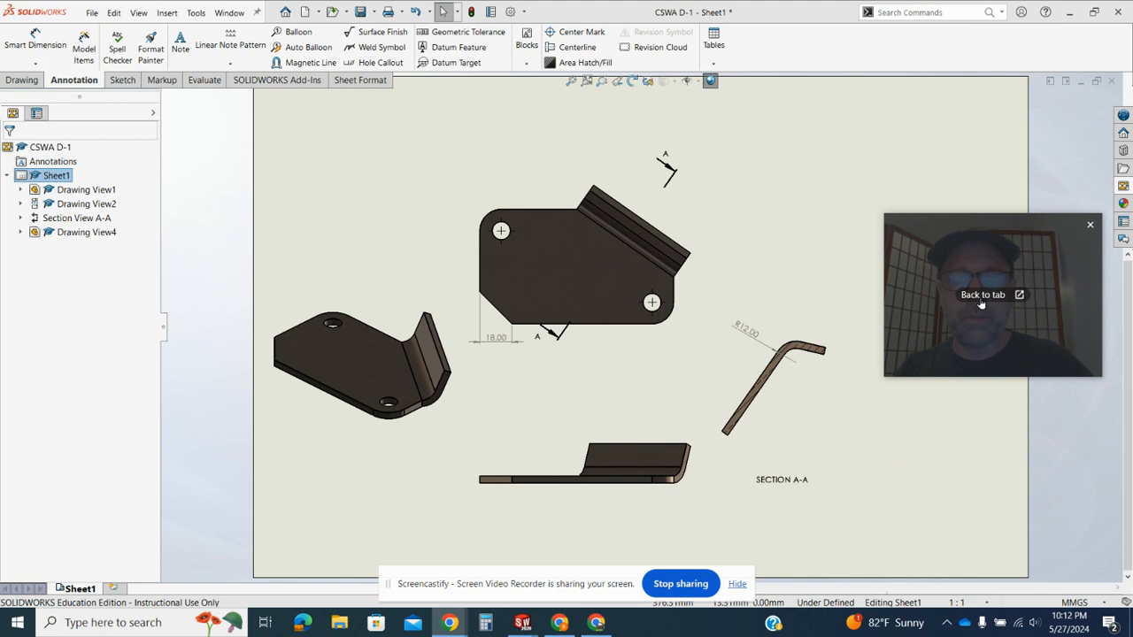
mouse_move(795, 301)
left_mouse_down()
mouse_move(859, 316)
mouse_move(783, 290)
left_mouse_up()
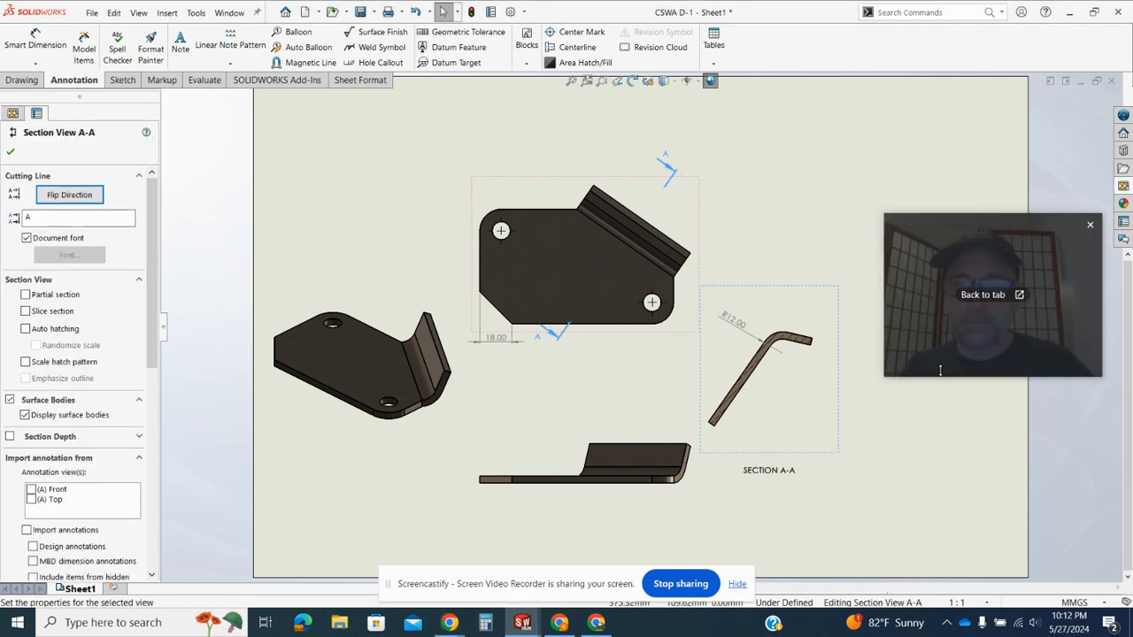